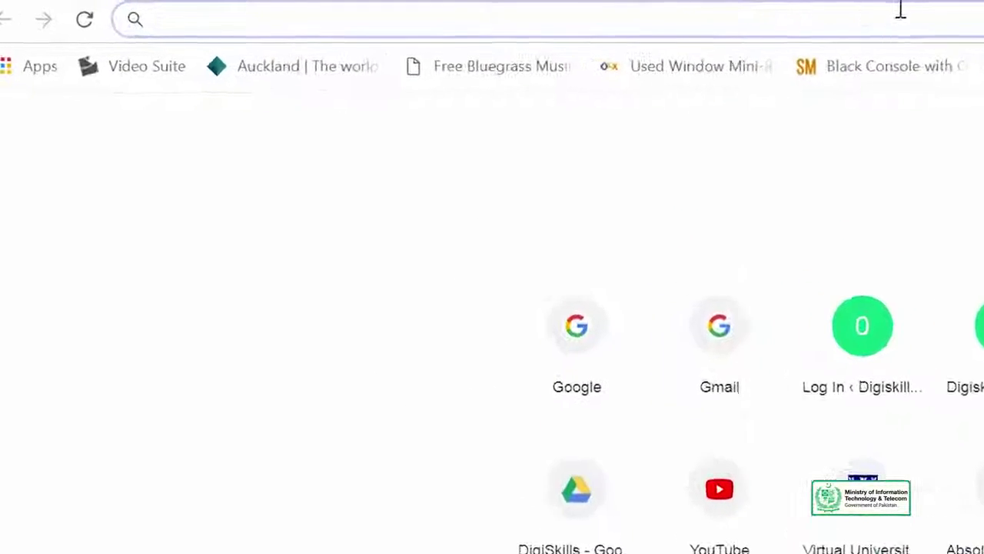
Open beingguru.com's article '30 Tips to Save Your Money on E-commerce Sites' at its Statista link
text(beingguru.com)
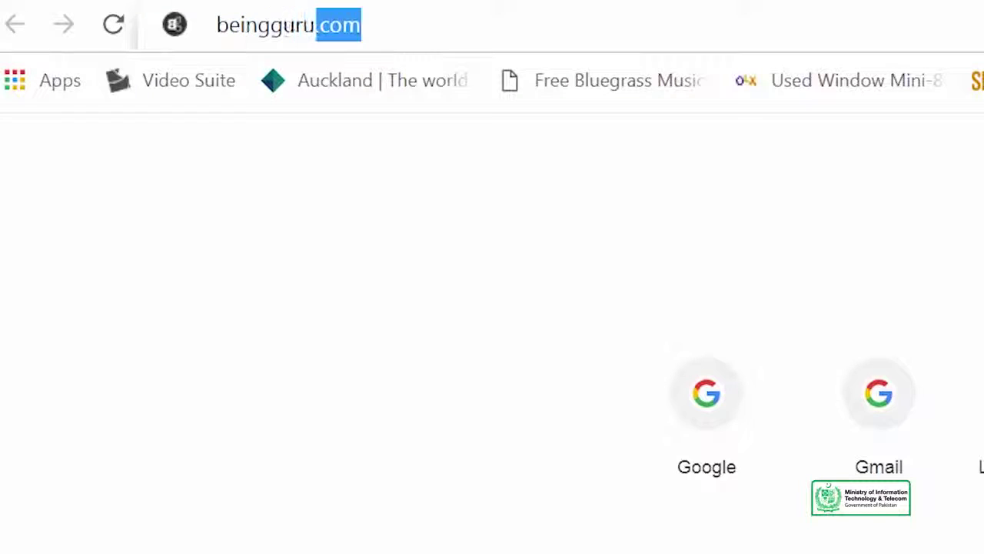
key(Return)
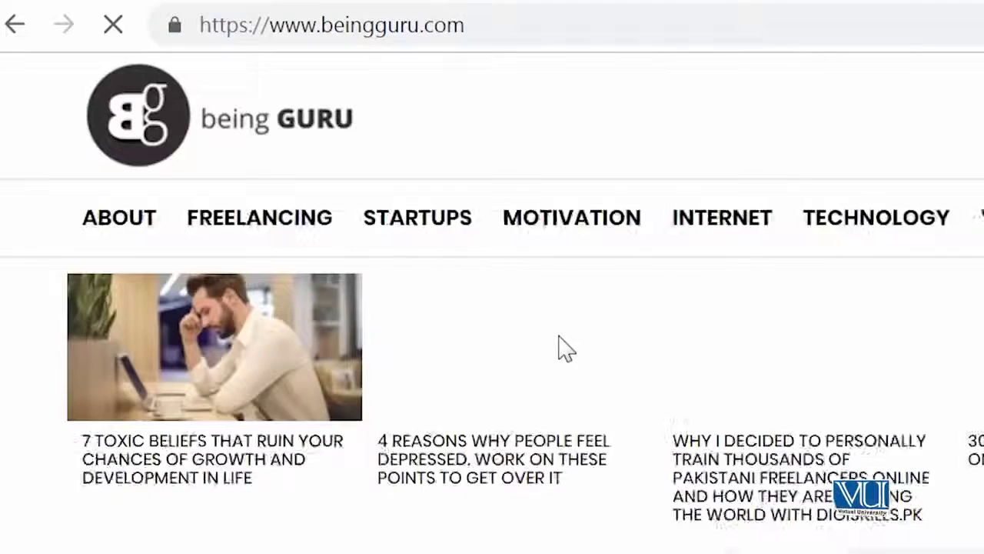
scroll(408, 261, down, 8)
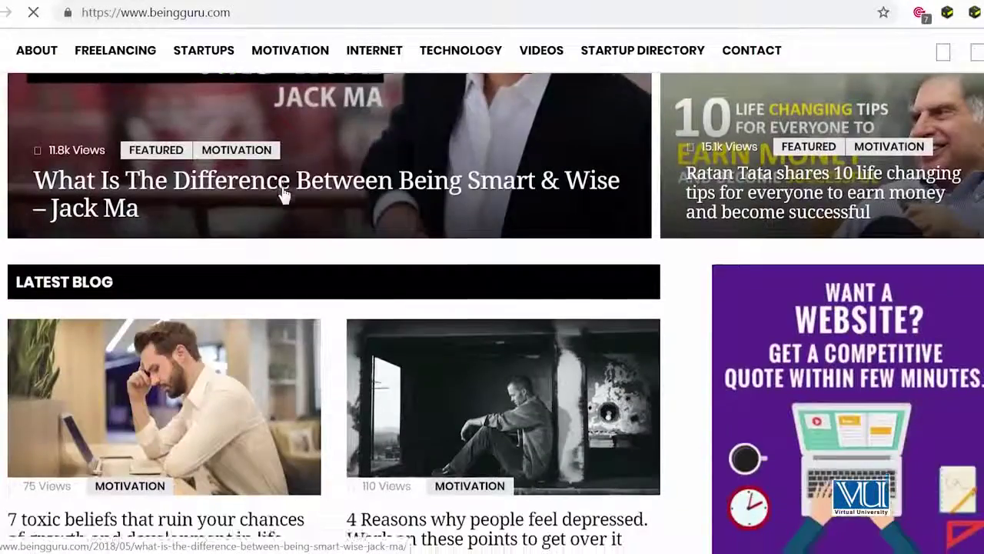
scroll(283, 195, down, 2)
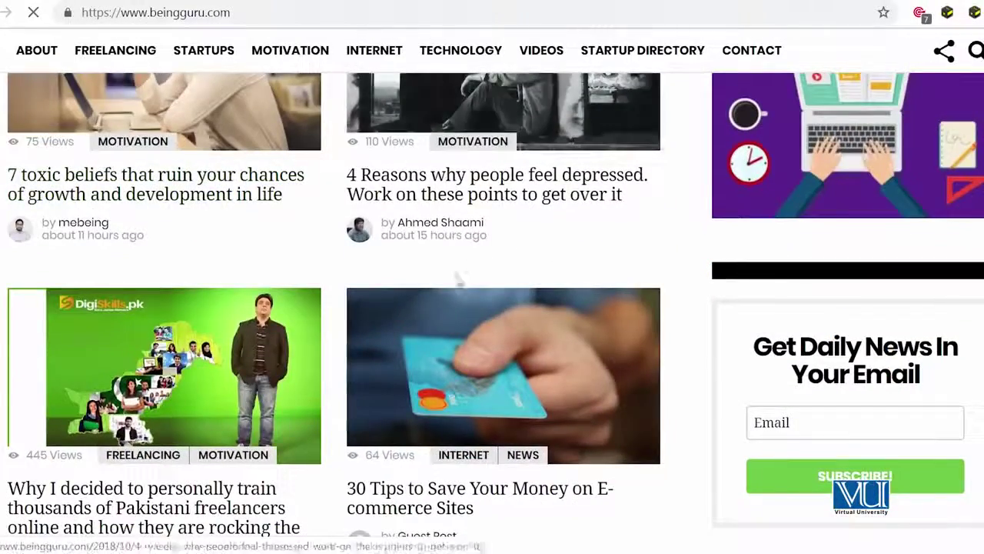
scroll(286, 340, down, 1)
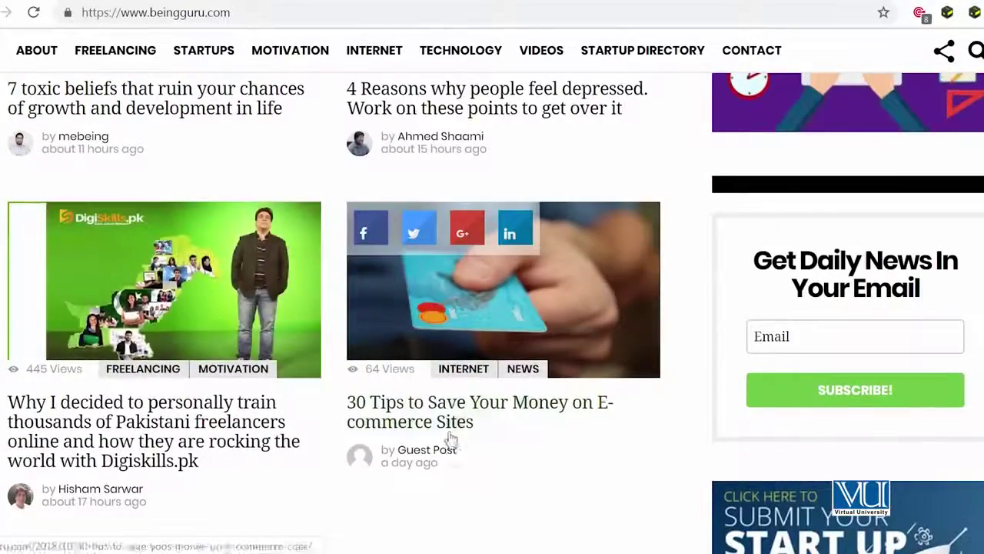
click(436, 425)
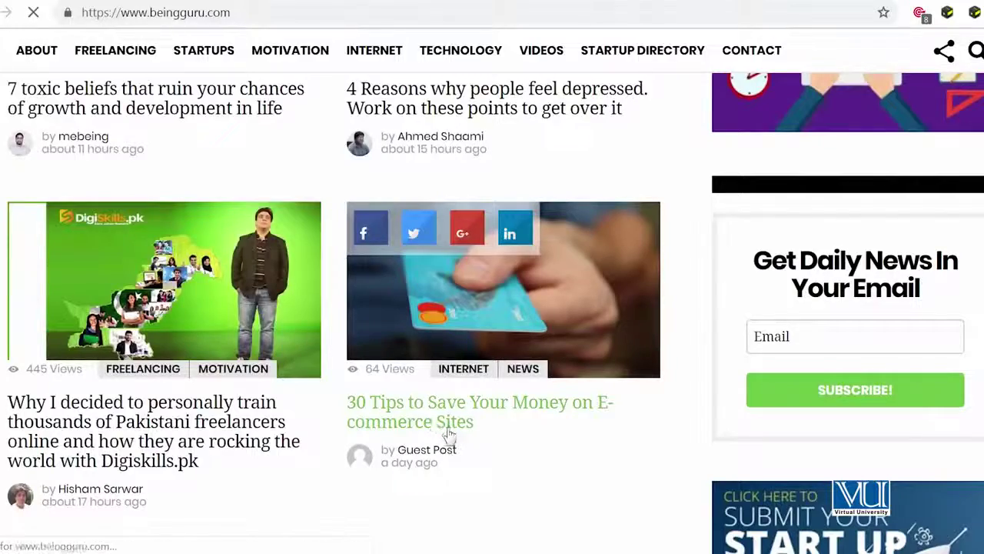
scroll(413, 415, down, 6)
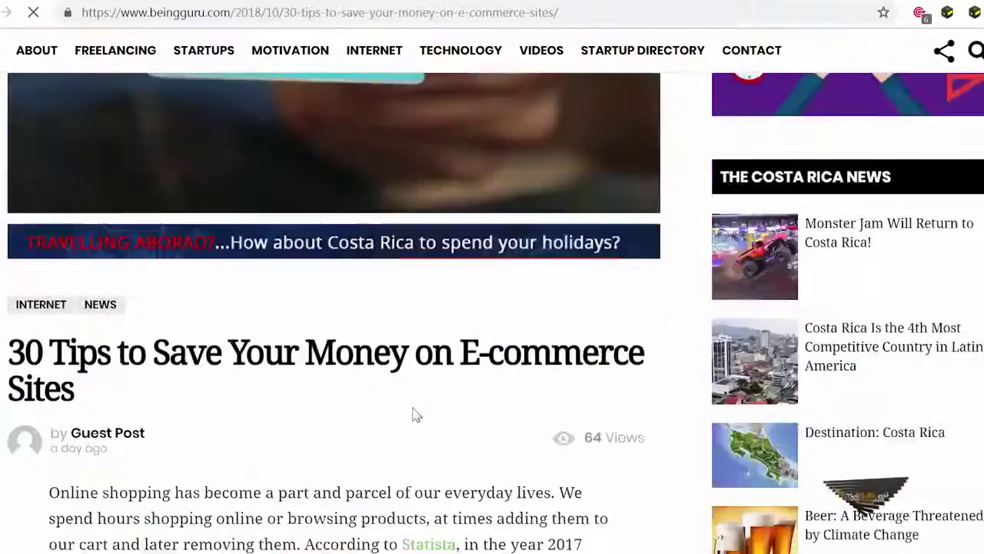
scroll(413, 415, down, 5)
scroll(413, 408, up, 4)
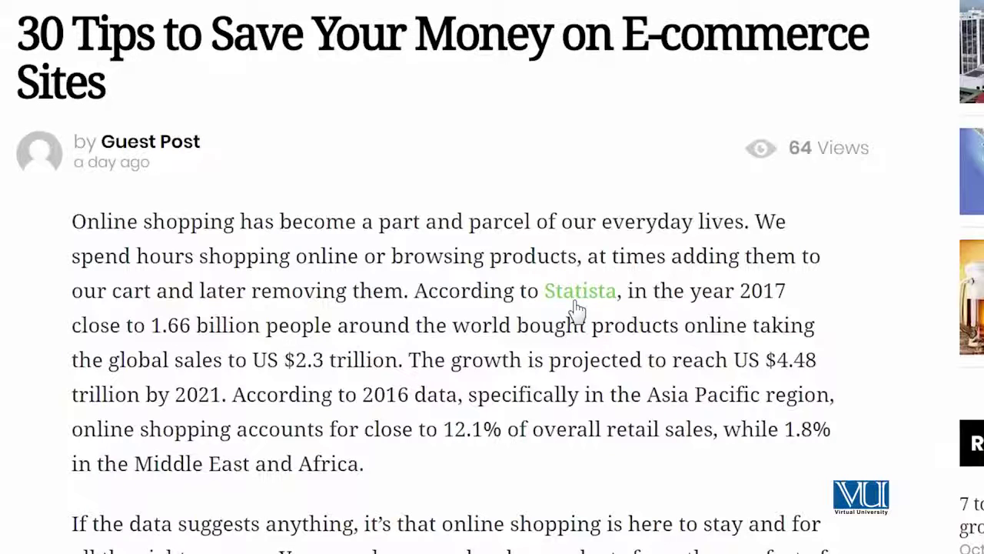
Load the site's WordPress admin area by adding /wp-admin to the address
text(digi)
key(Return)
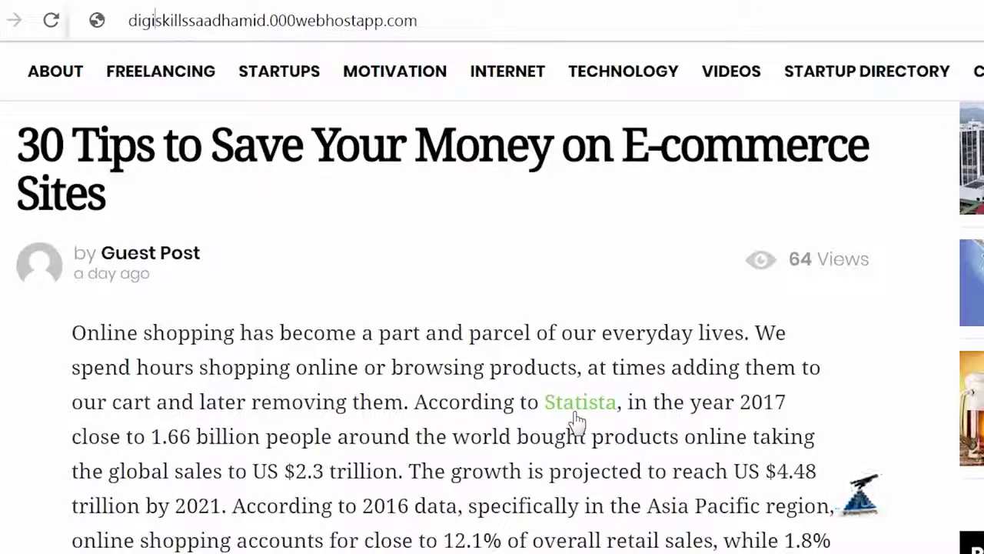
click(536, 23)
text(/wp-)
key(Return)
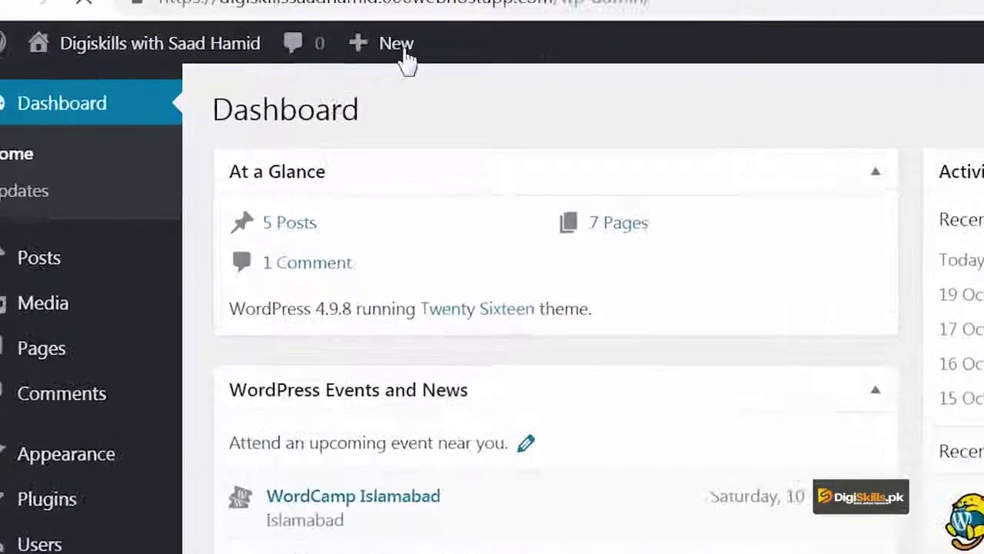
Open the post 'I am adding a link to this post' for editing from All Posts
mouse_move(323, 60)
mouse_move(198, 259)
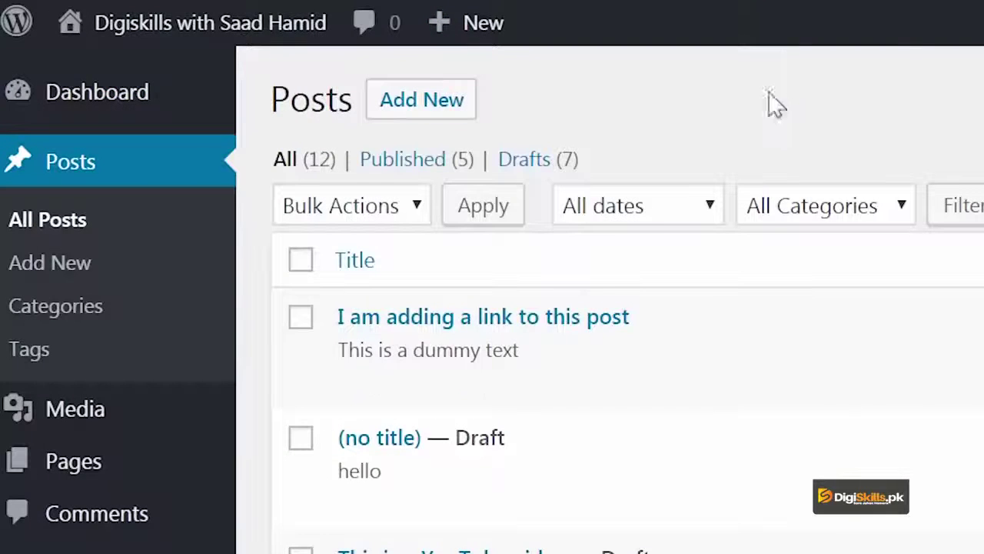
click(348, 382)
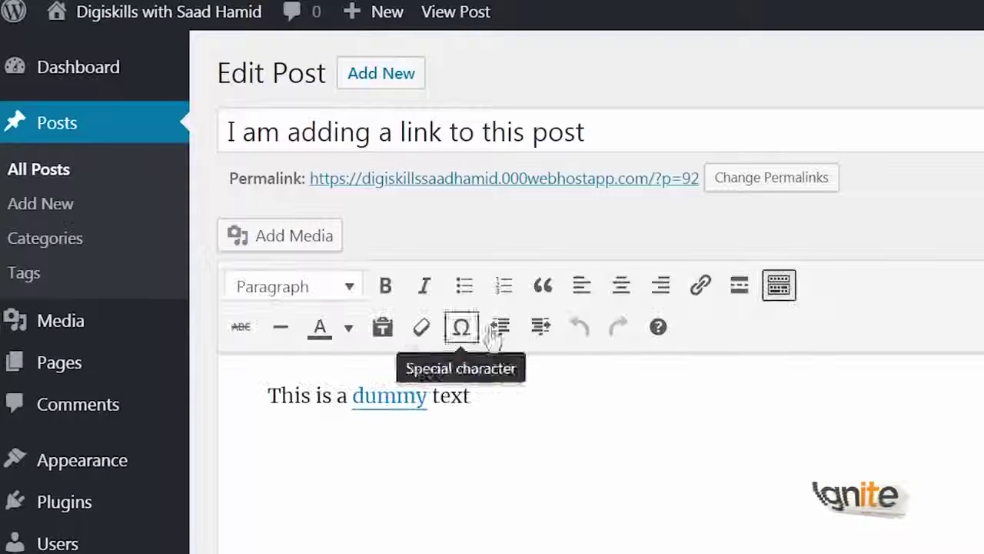
Change the 'dummy' link address from google.com to youtube.com and apply it
click(422, 395)
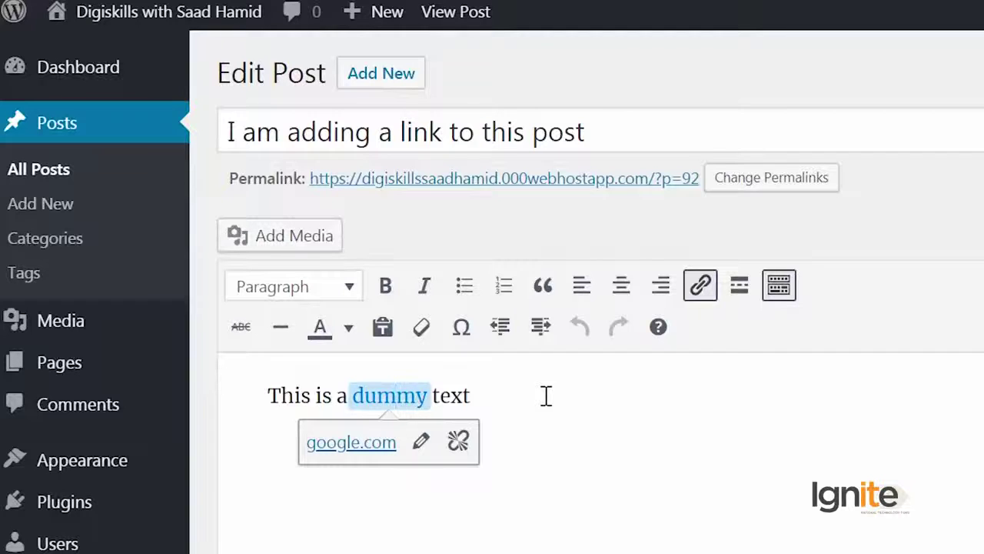
click(434, 444)
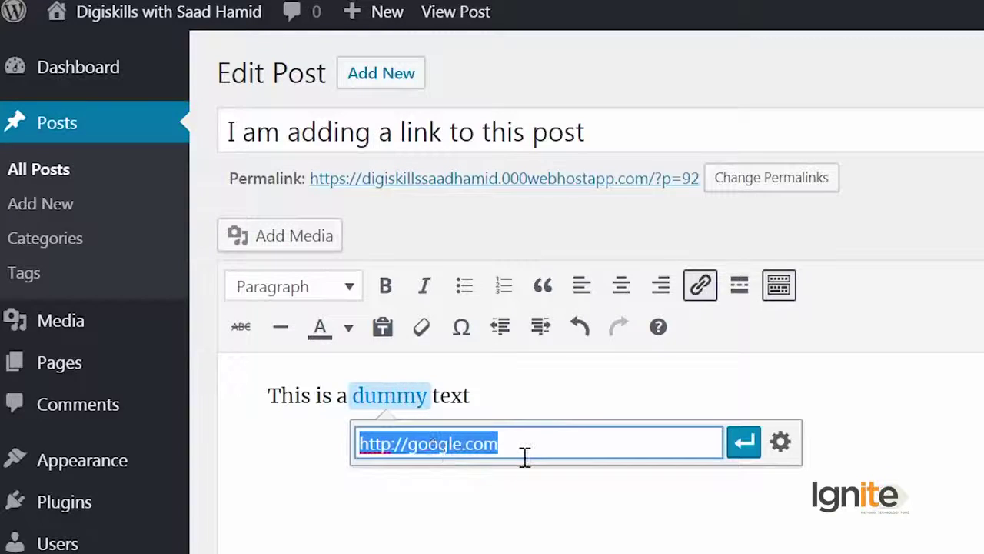
click(446, 443)
drag(408, 443, 519, 443)
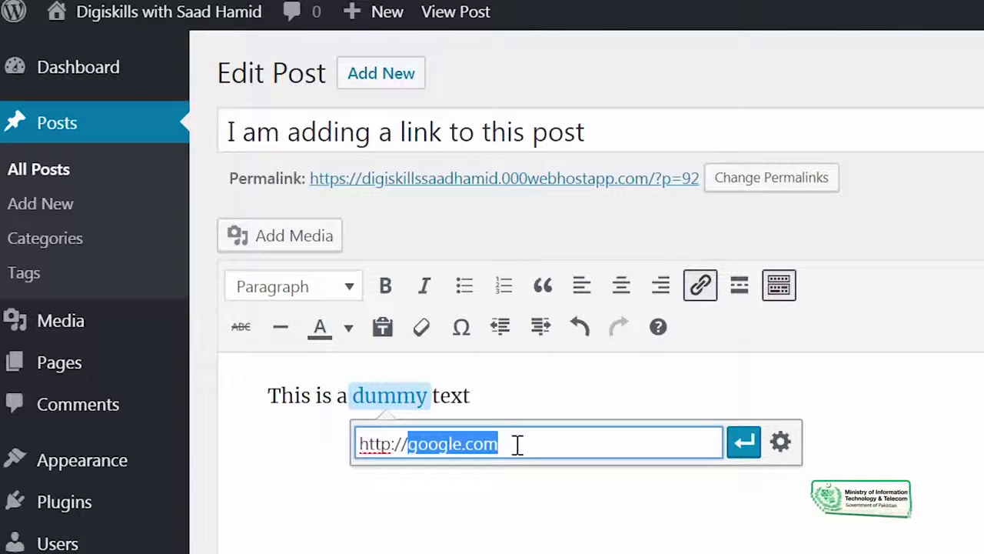
text(youtub)
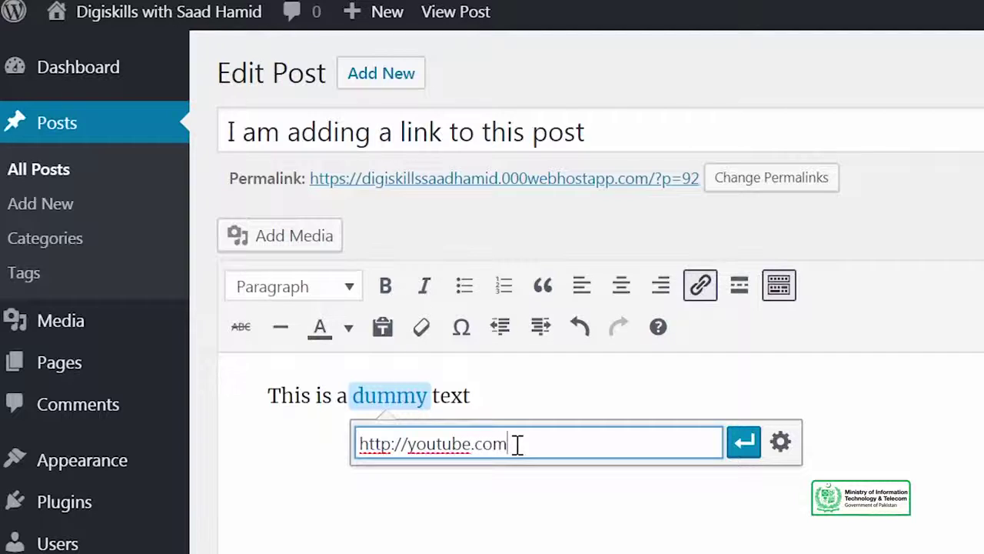
click(744, 442)
click(696, 420)
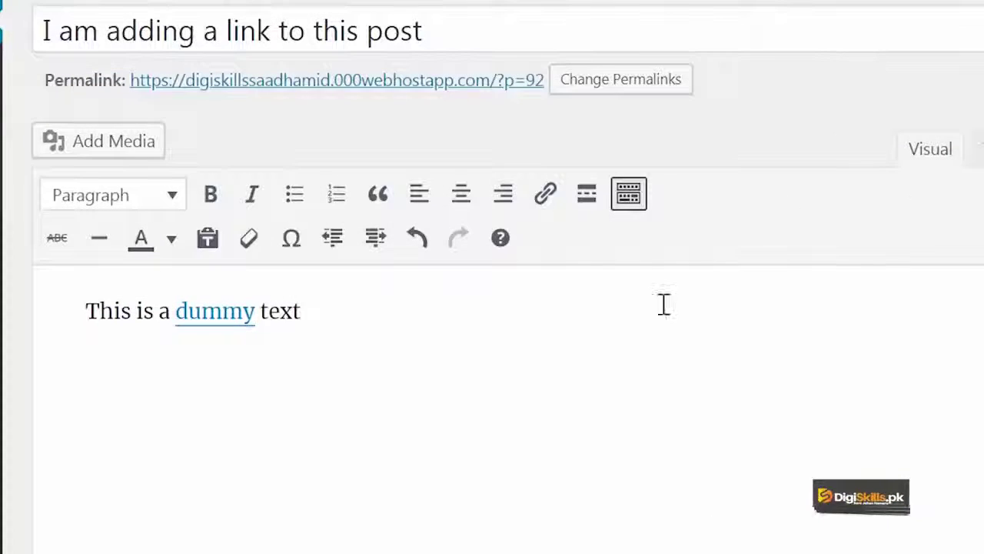
Open the dummy link's full settings and make it open in a new tab
click(224, 316)
click(253, 358)
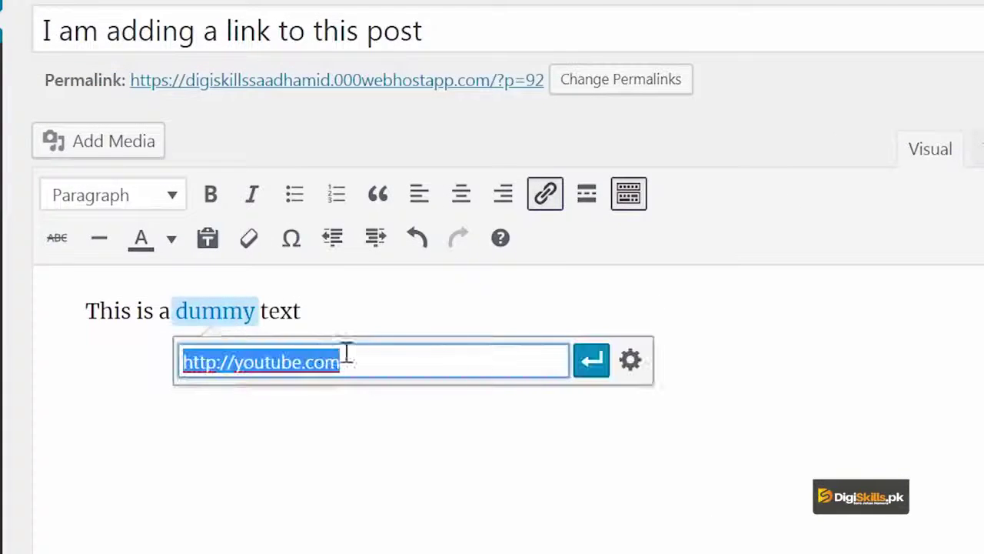
click(631, 363)
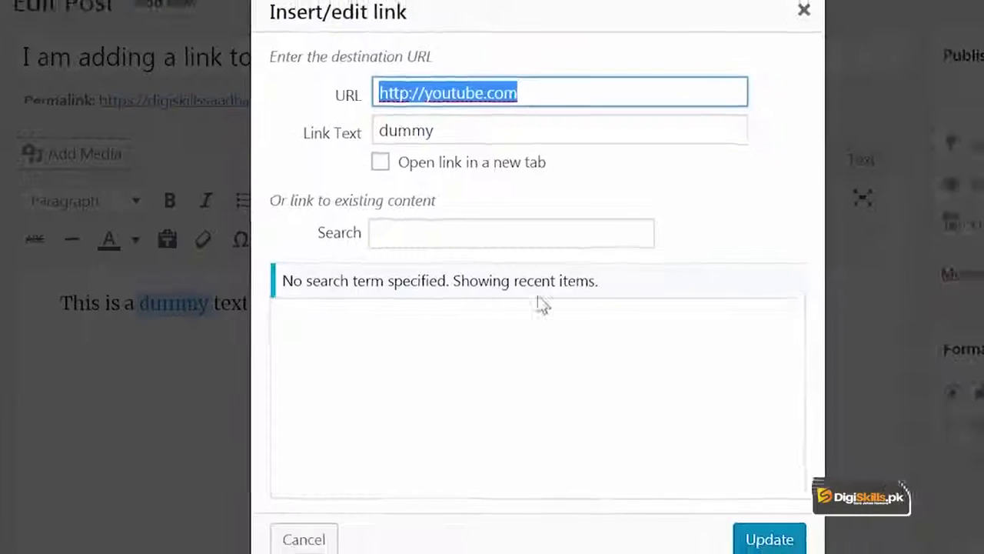
click(490, 105)
key(Tab)
click(517, 103)
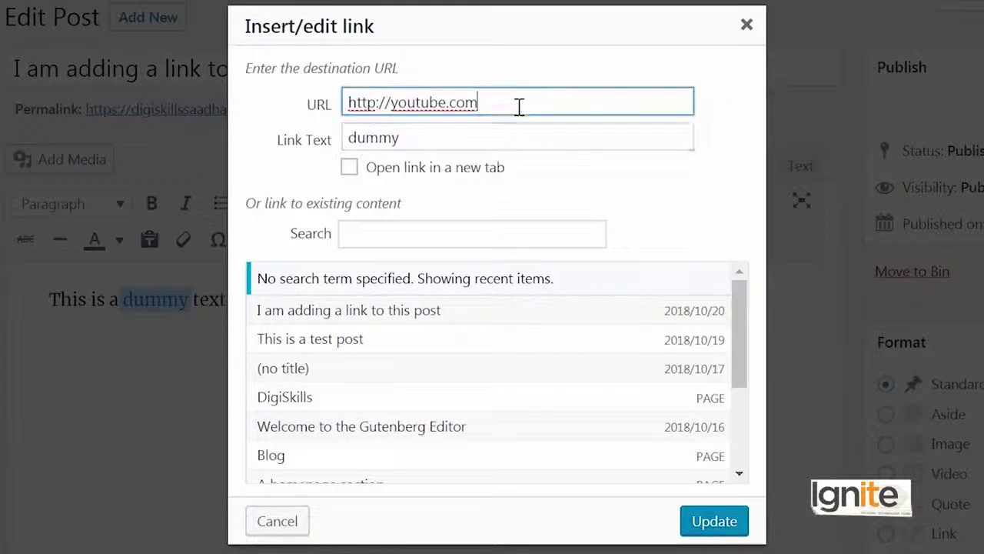
click(446, 171)
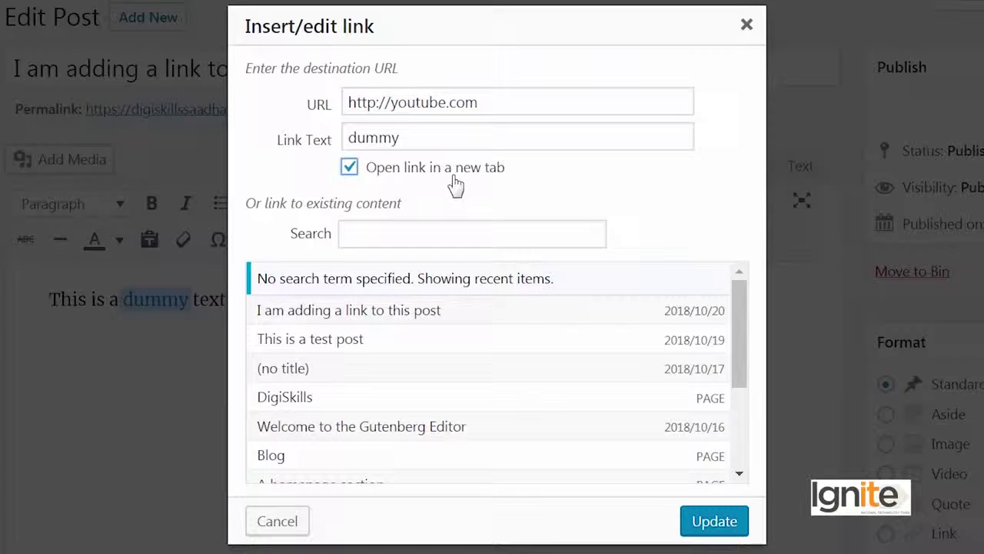
Pick the About page from existing content as the link target and update the link
click(431, 233)
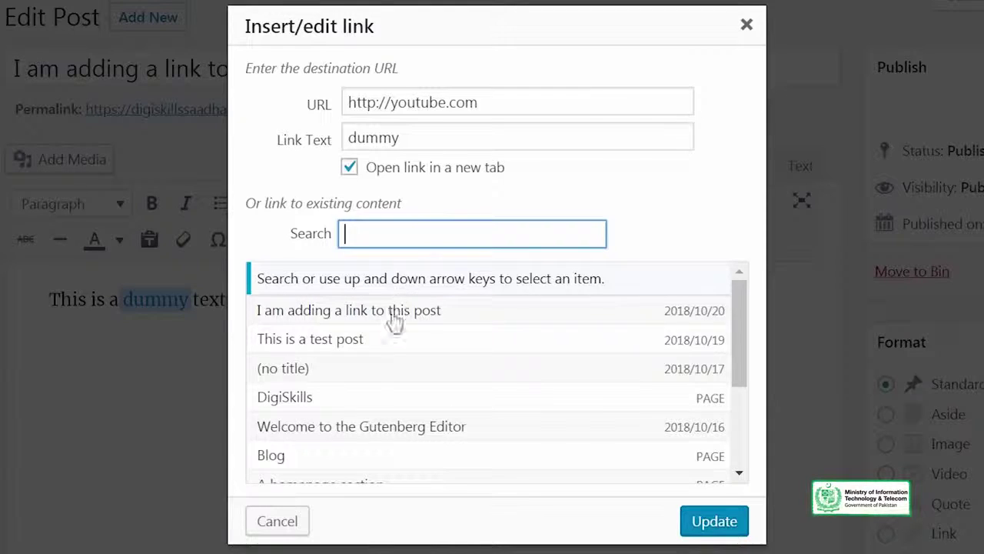
scroll(392, 396, down, 3)
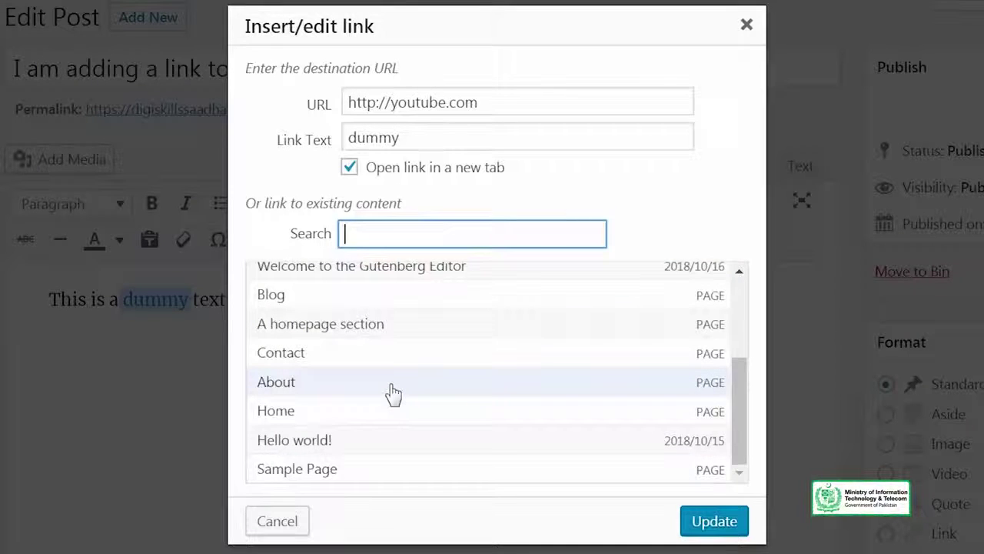
scroll(392, 394, up, 3)
scroll(391, 395, down, 3)
click(388, 393)
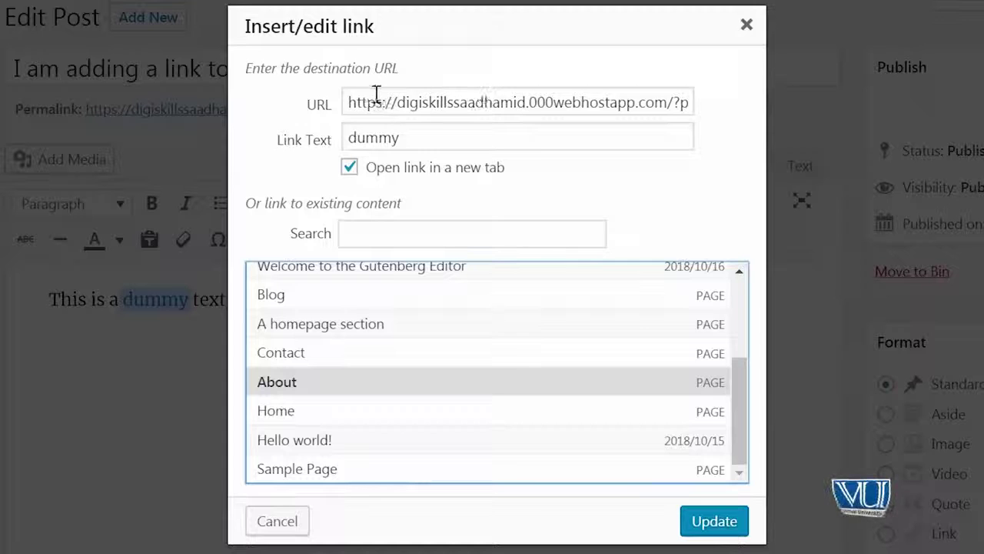
click(347, 102)
drag(456, 103, 759, 102)
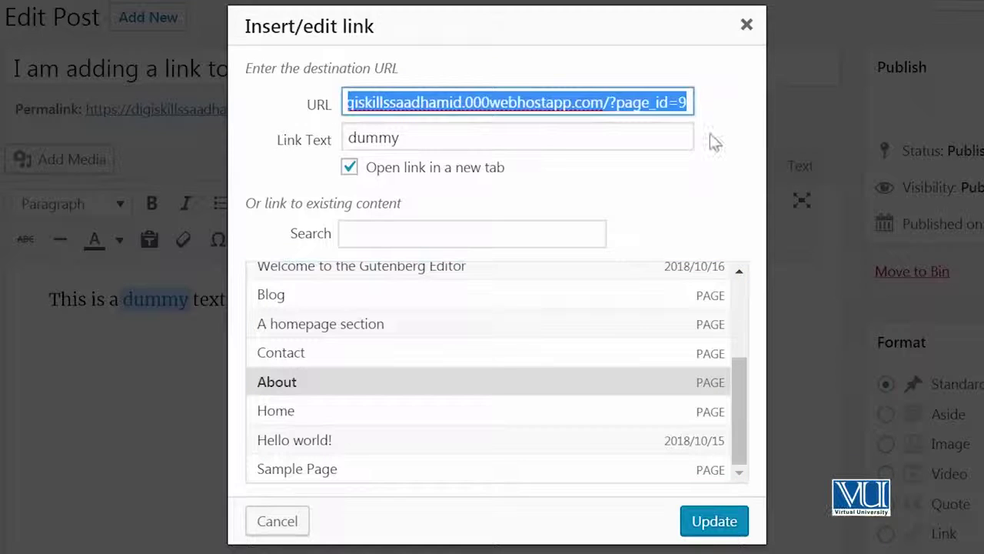
click(697, 519)
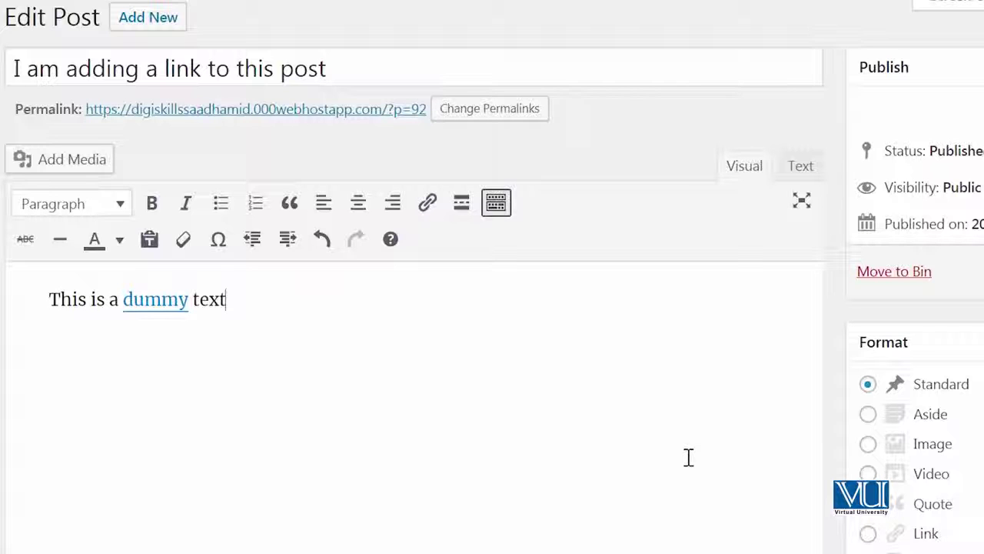
Check the post's HTML in the Text view, return to Visual, and open Add Media
click(801, 168)
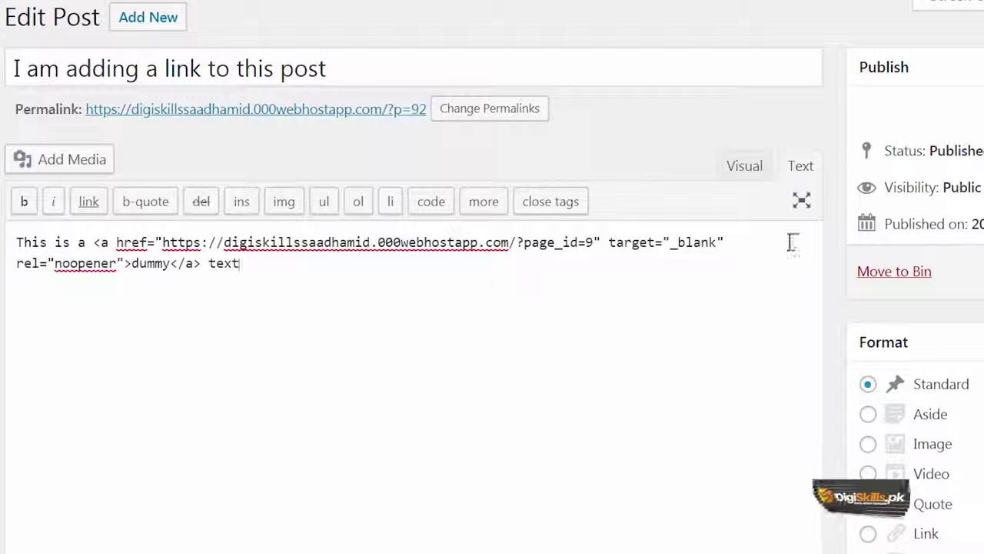
click(745, 168)
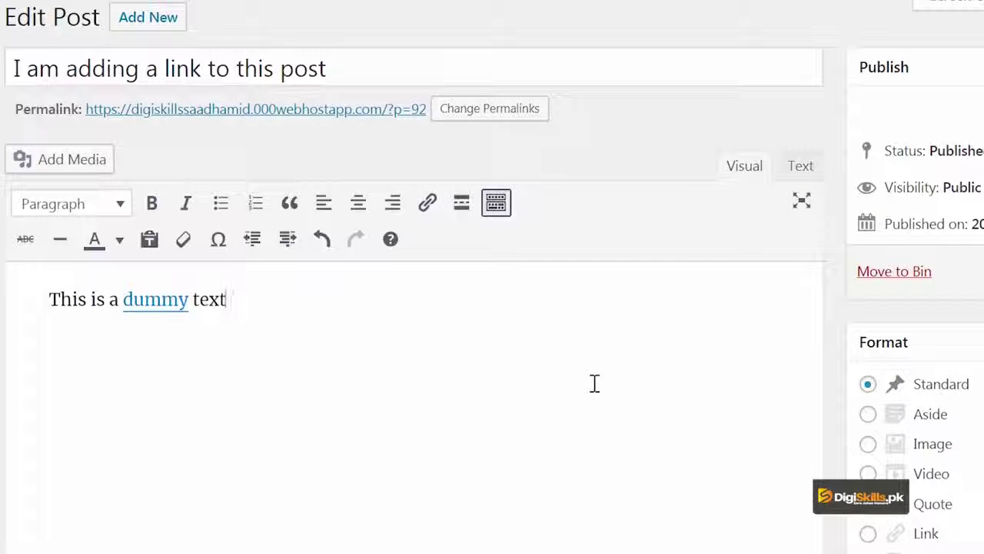
click(75, 162)
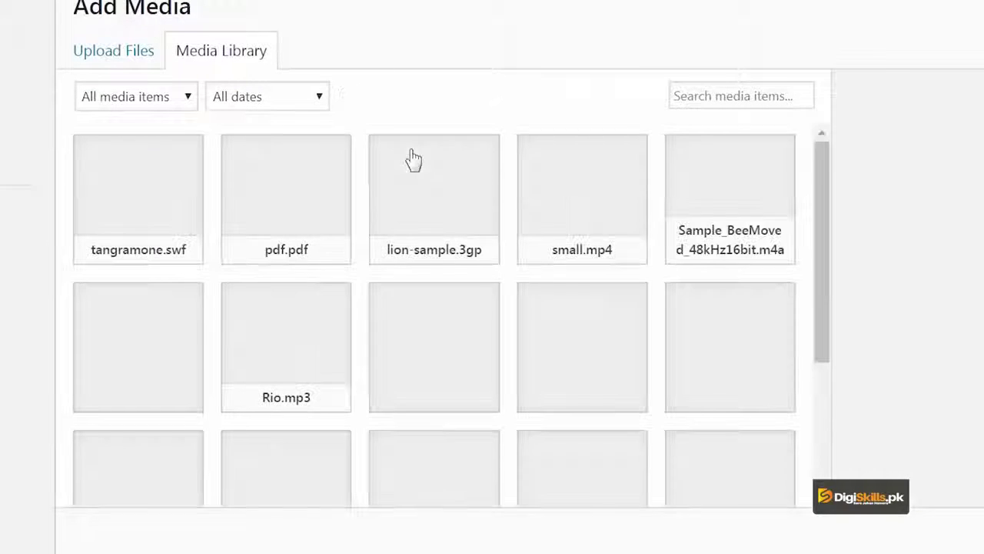
Insert the GoldenGateBridge image below the dummy line and select it in the editor
scroll(597, 308, down, 1)
scroll(597, 307, down, 2)
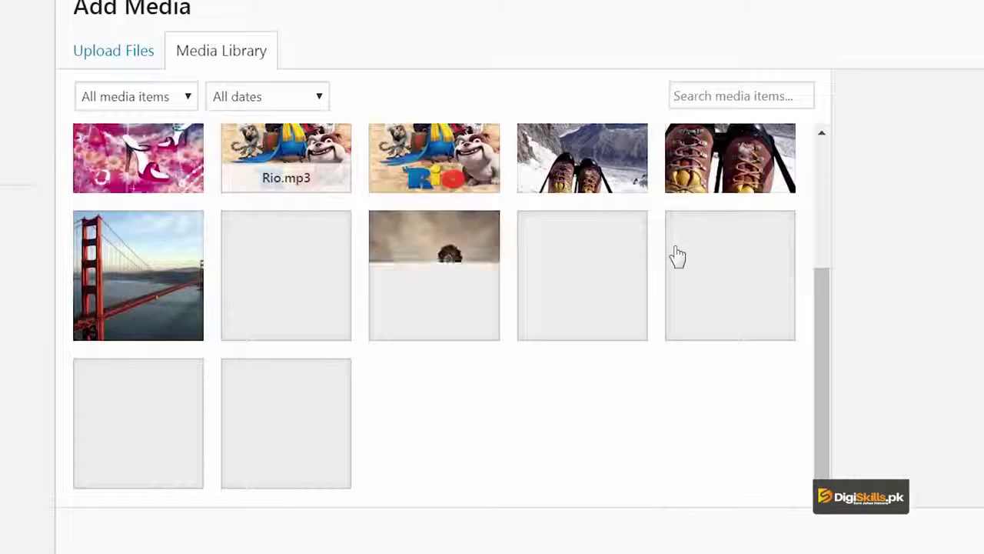
click(164, 285)
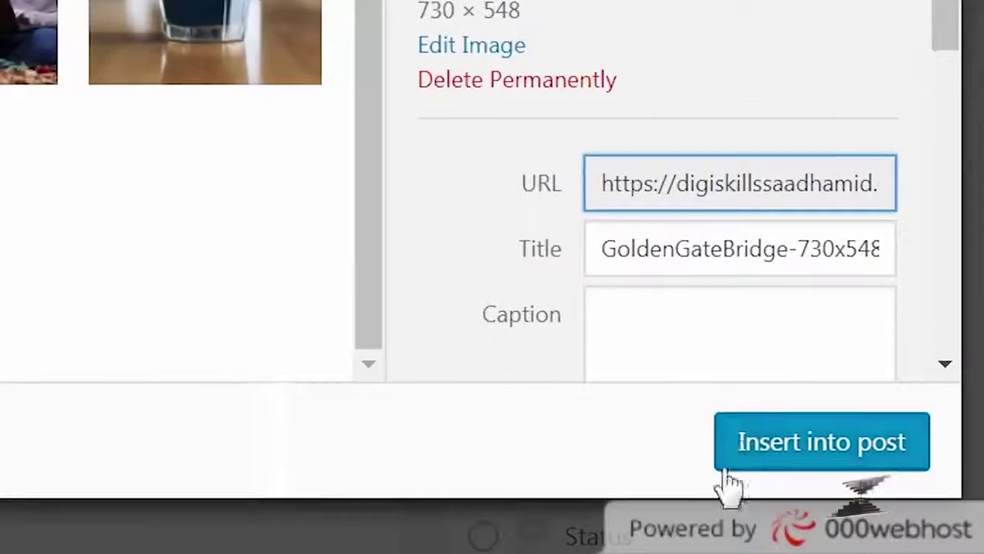
click(815, 470)
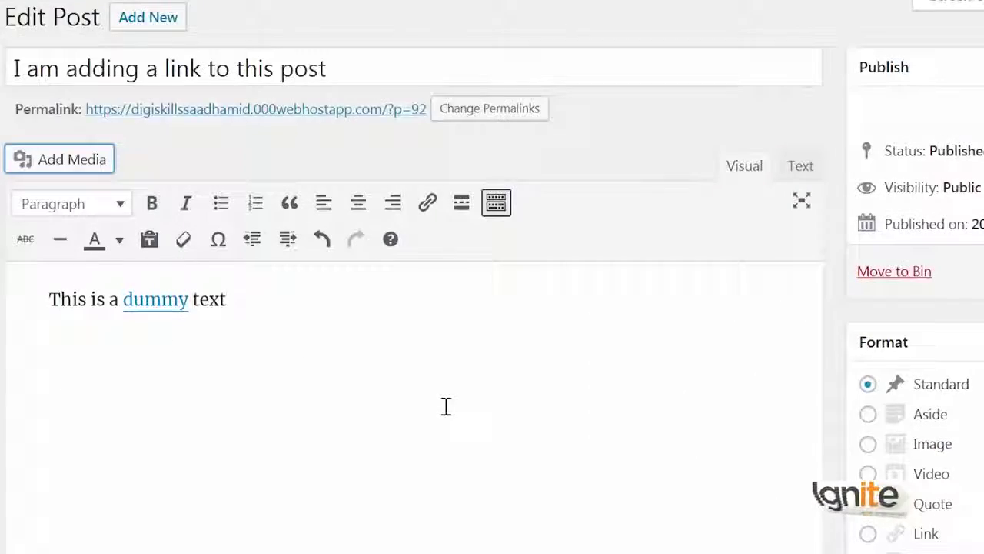
scroll(257, 361, down, 3)
scroll(258, 358, up, 3)
click(332, 360)
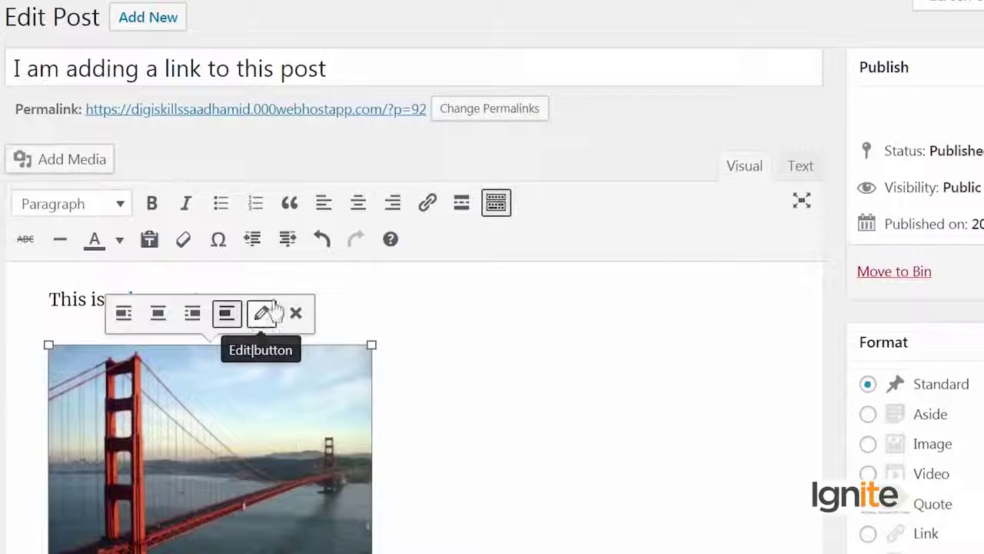
click(427, 203)
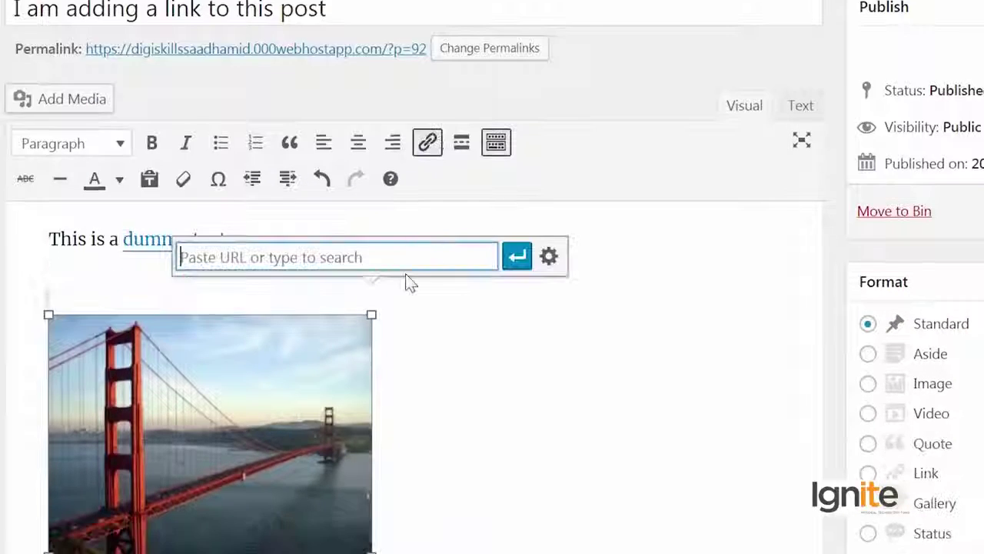
text(http)
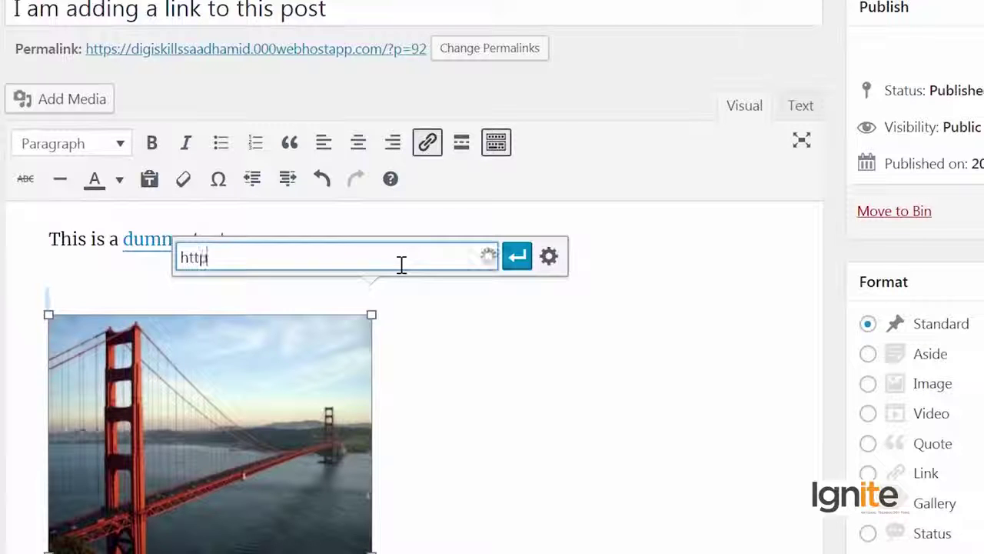
text(://google.com)
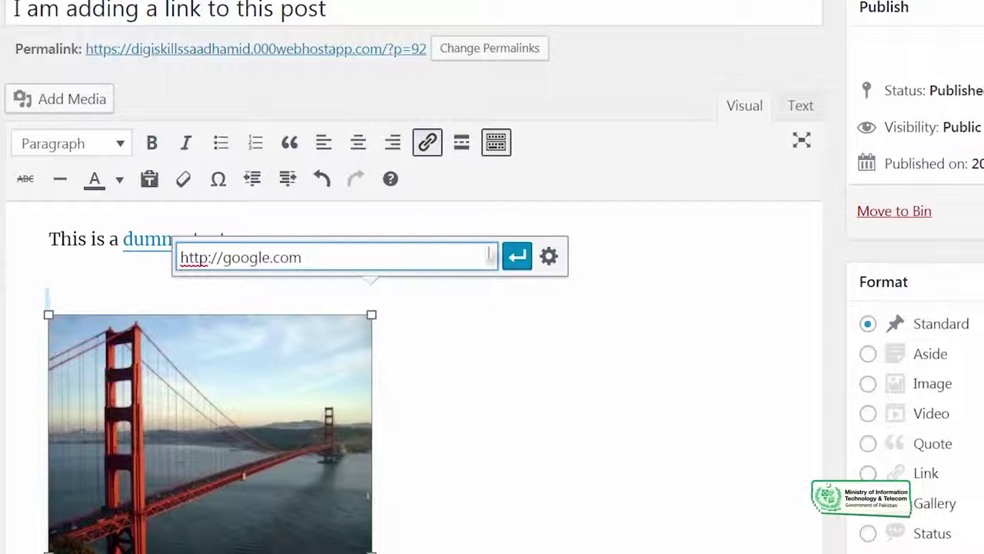
click(517, 256)
click(444, 364)
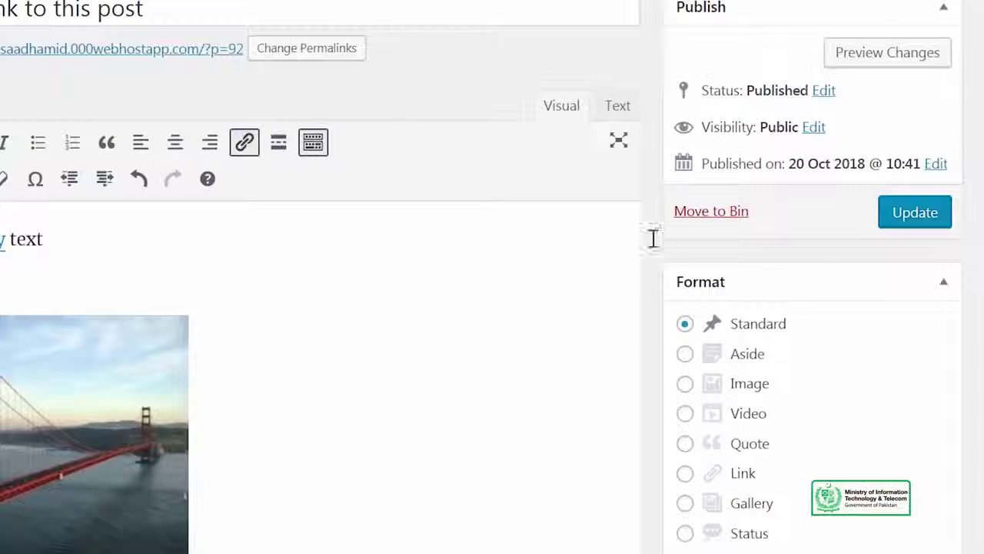
click(902, 219)
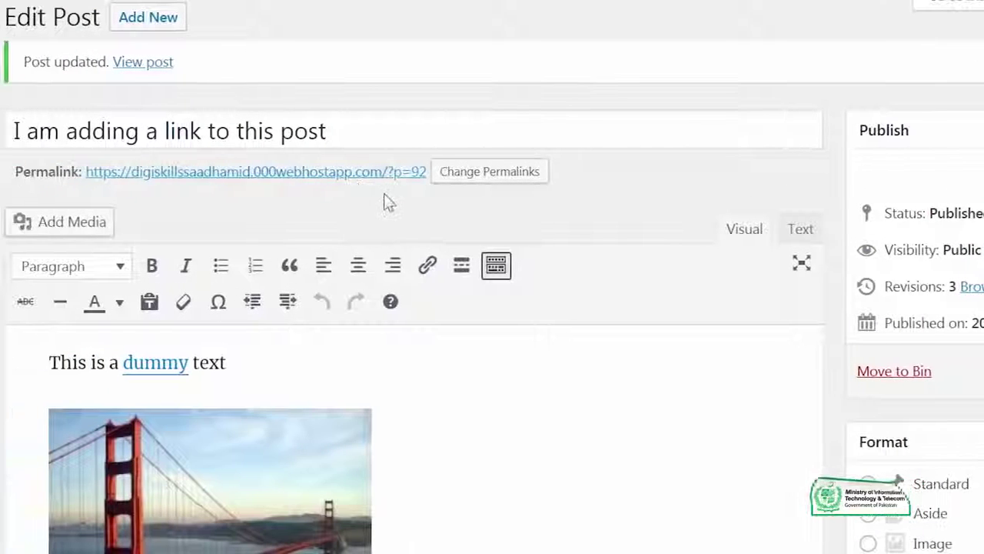
right_click(400, 182)
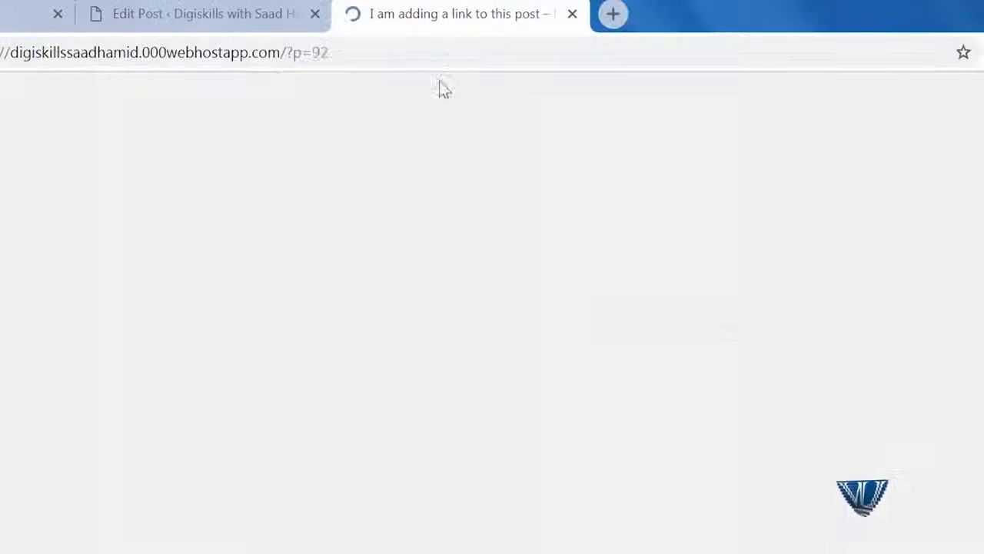
scroll(354, 507, down, 3)
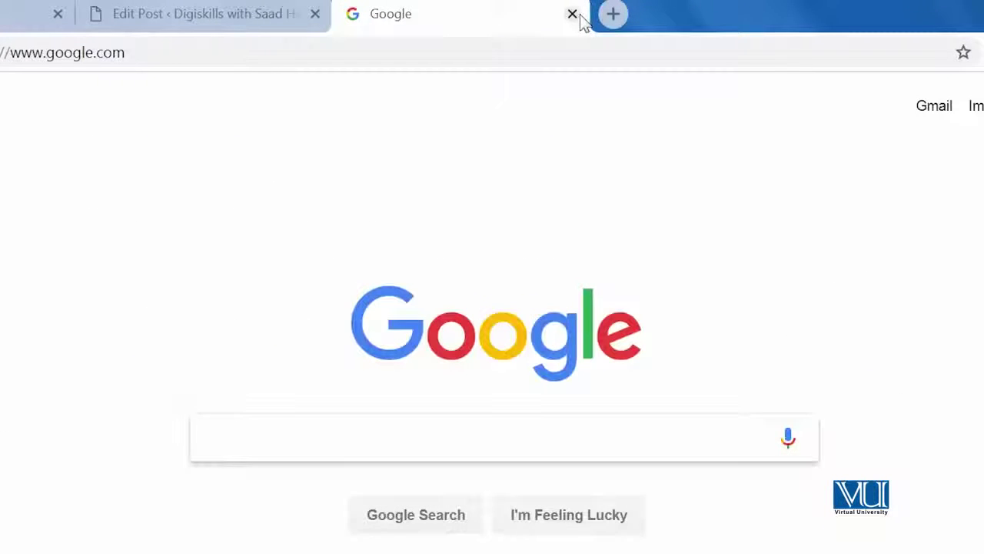
click(573, 14)
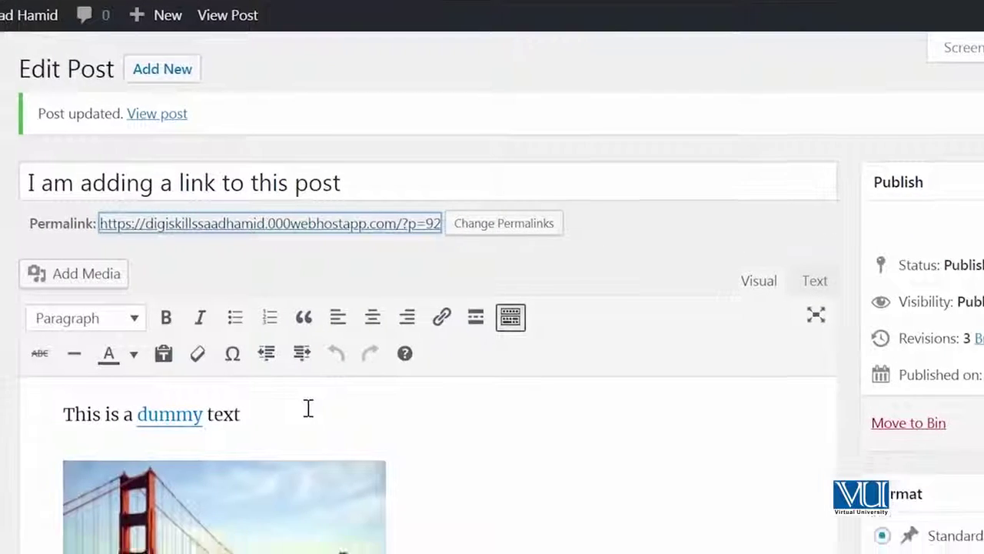
Inspect the bridge image's google.com link, then delete its link address
scroll(308, 406, down, 3)
click(338, 343)
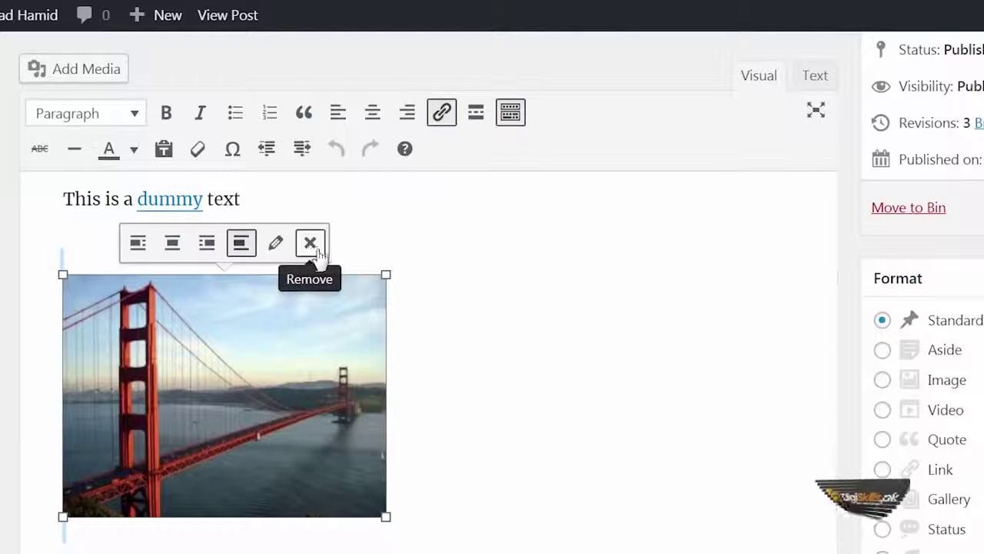
click(442, 113)
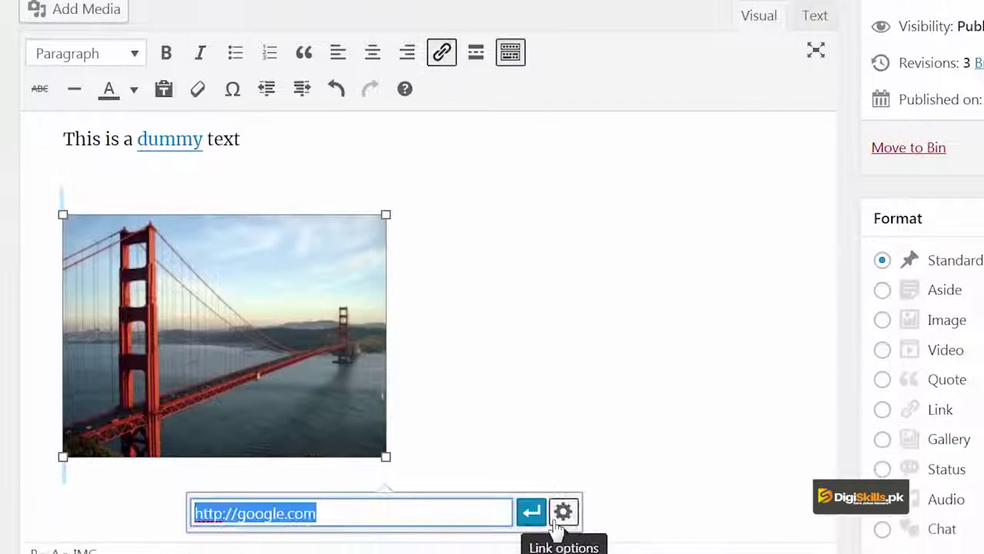
click(563, 476)
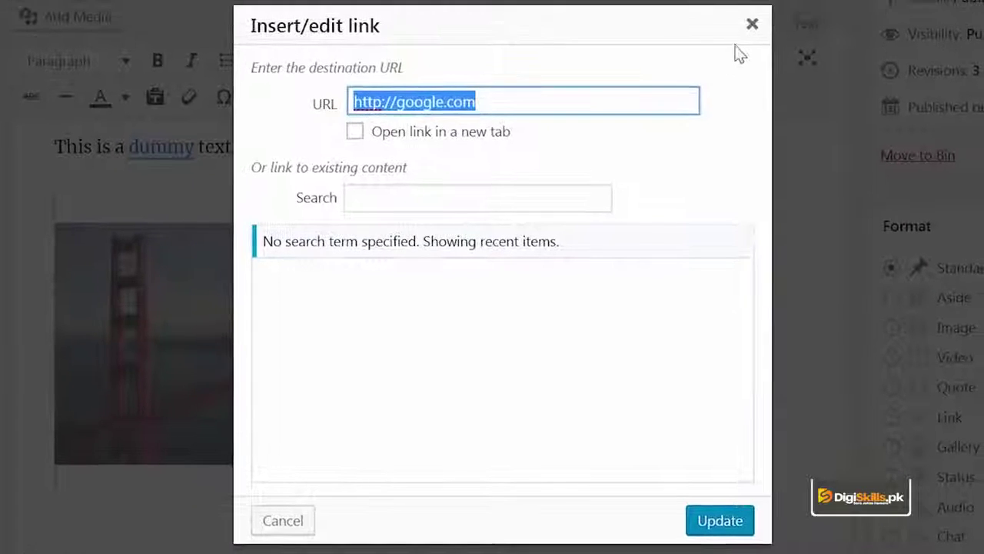
click(751, 25)
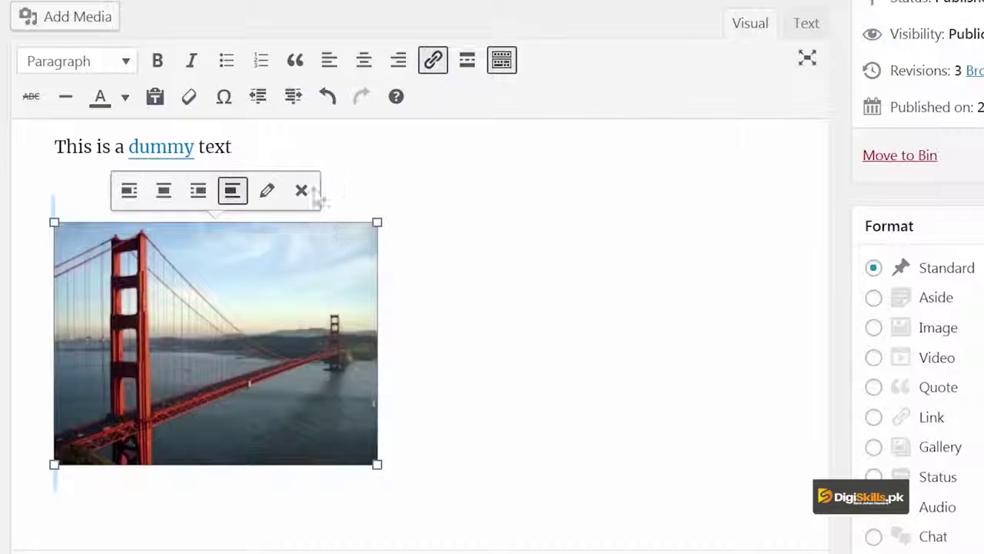
click(428, 62)
click(398, 523)
key(ctrl+a)
key(BackSpace)
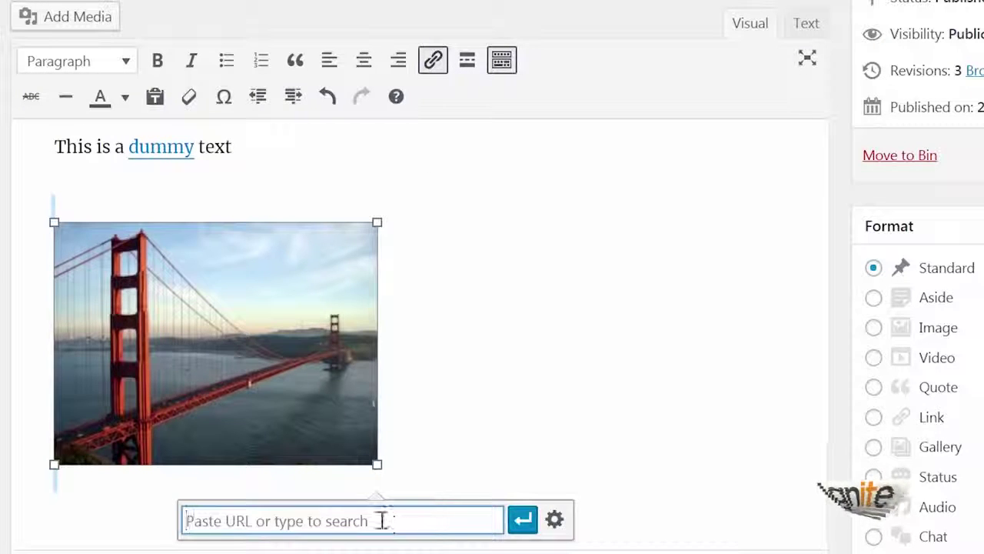
click(523, 522)
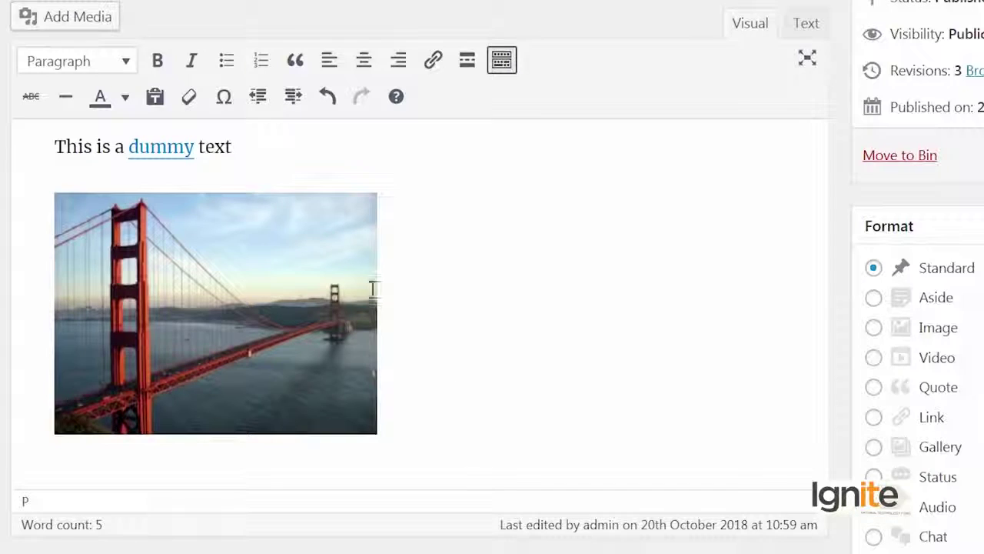
Remove the link from 'dummy' and delete the bridge photo
click(172, 149)
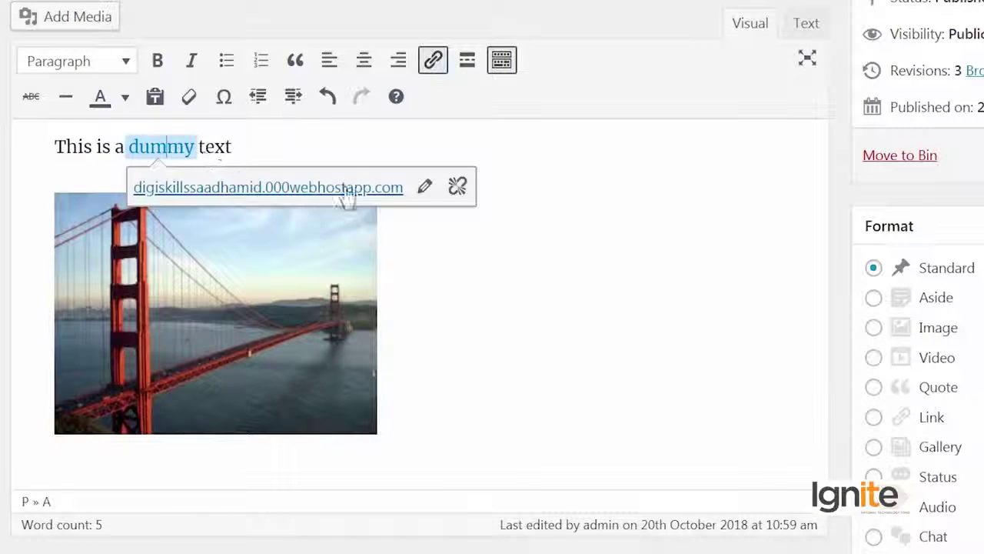
click(458, 186)
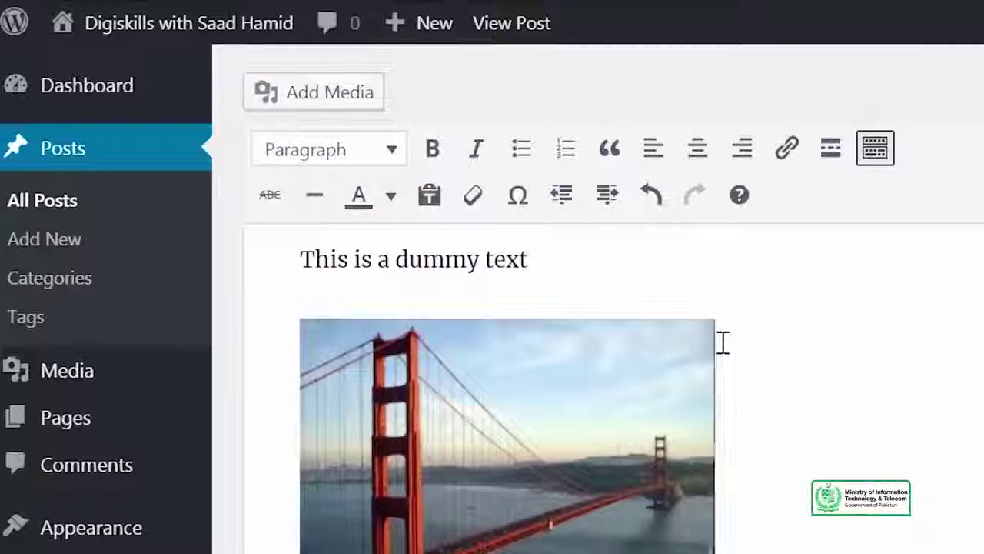
key(BackSpace)
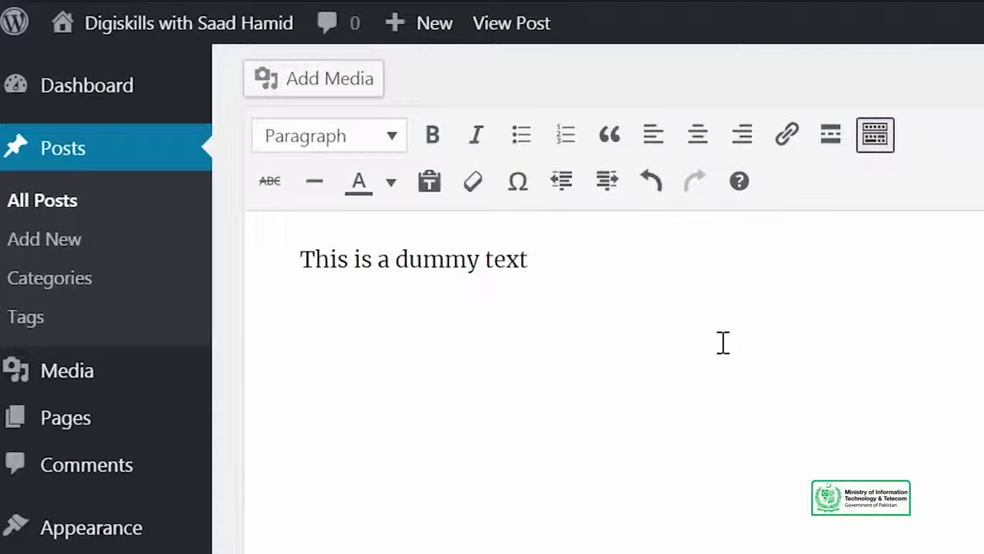
Insert the hiking-boots mountain photo with Link To set to a custom Google URL
click(309, 81)
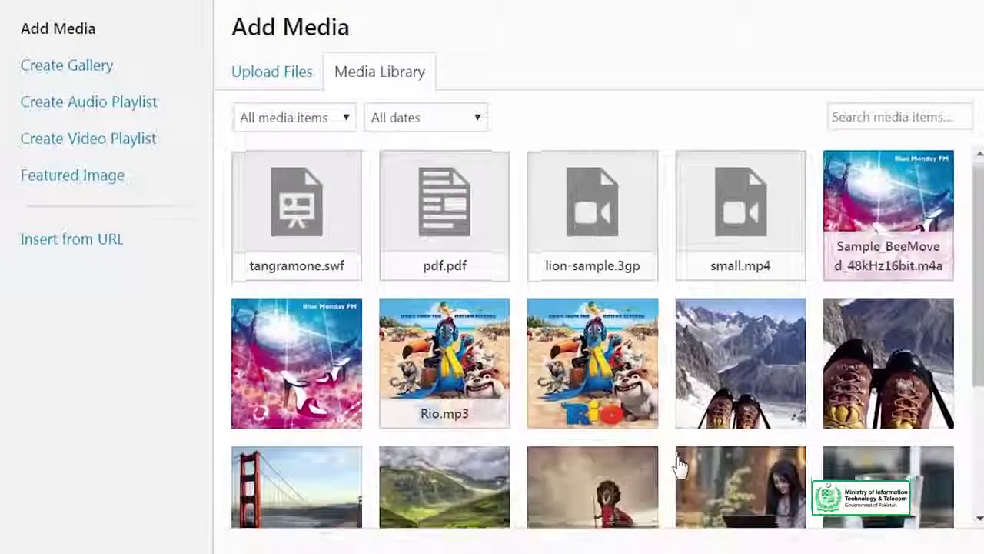
scroll(684, 346, down, 2)
click(744, 193)
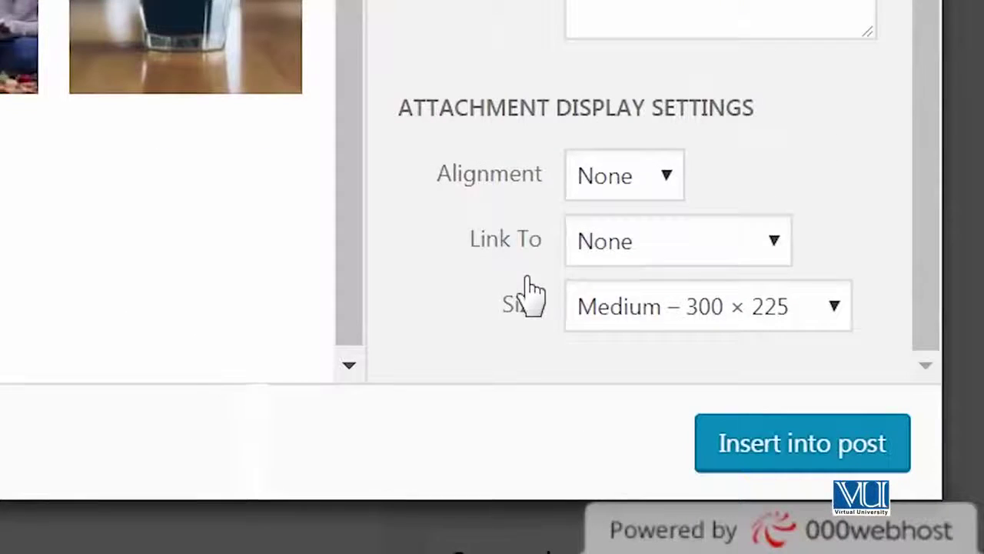
click(666, 240)
click(641, 382)
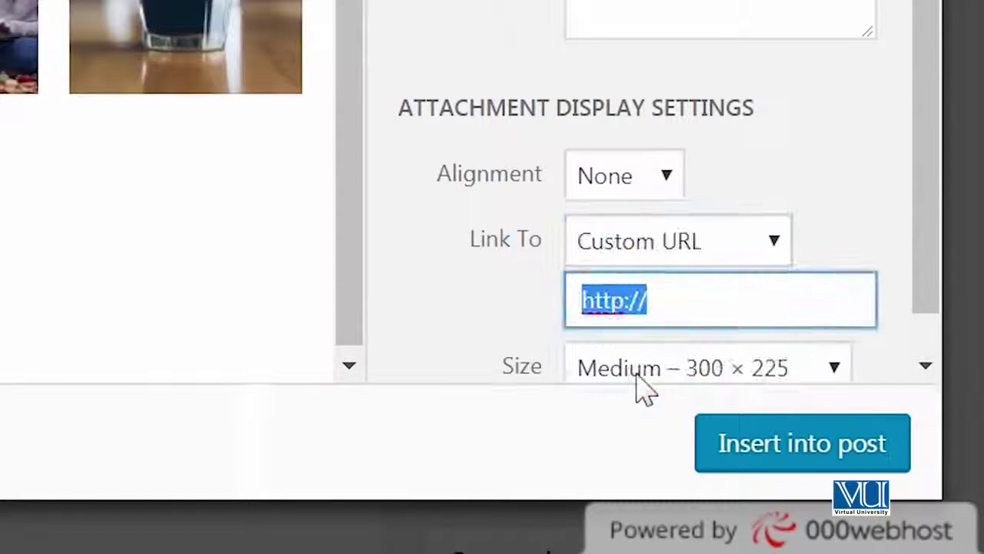
click(661, 298)
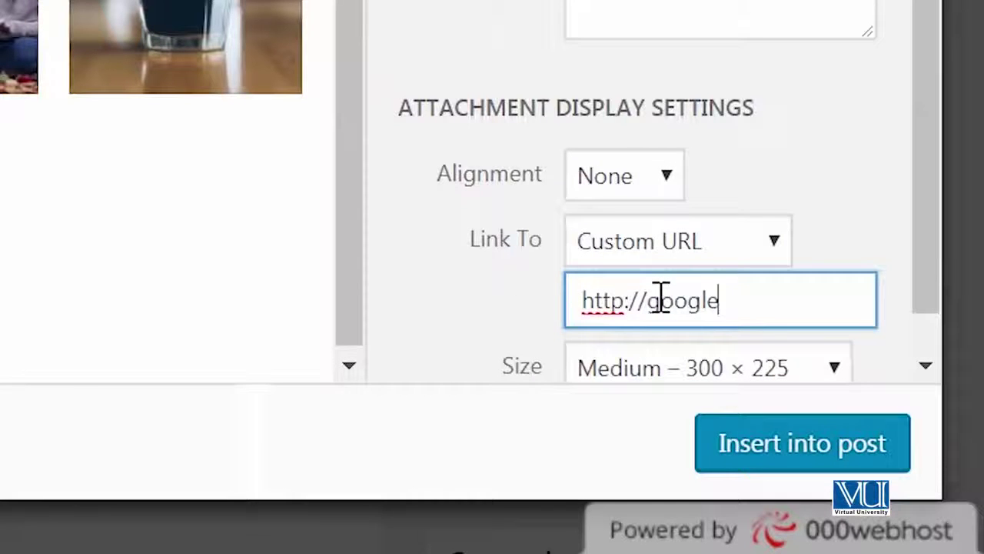
click(714, 456)
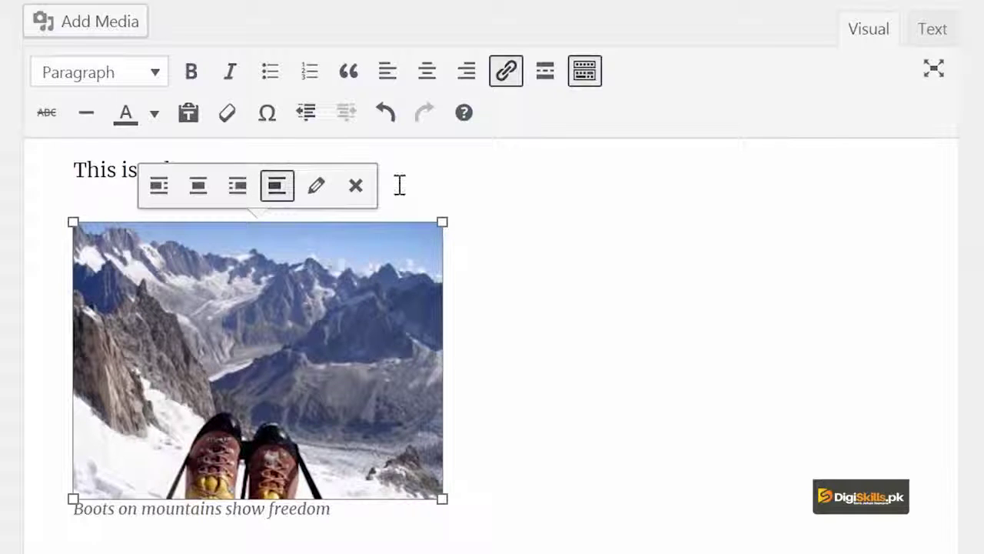
Delete the boots photo, then select 'dummy' and begin linking it
click(429, 182)
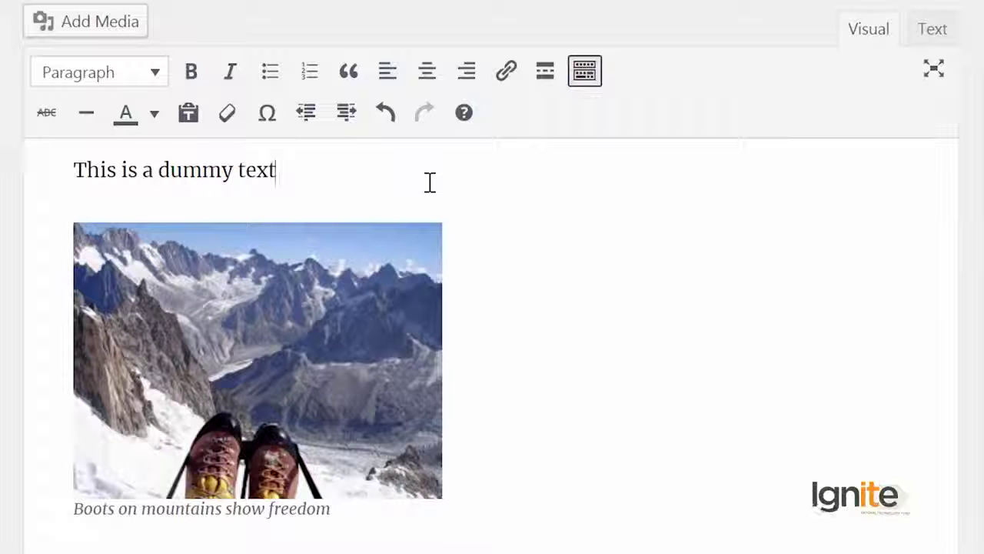
click(337, 256)
key(Delete)
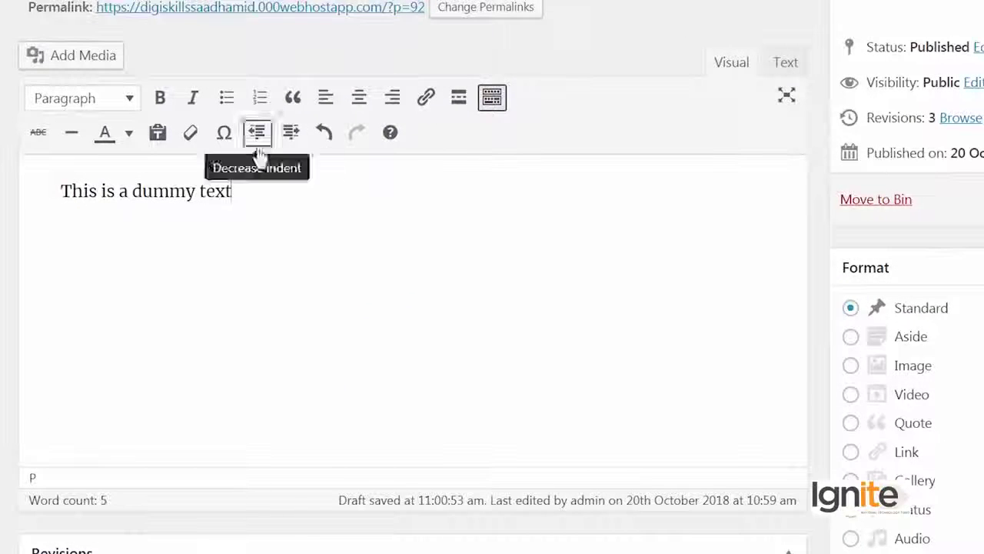
double_click(185, 192)
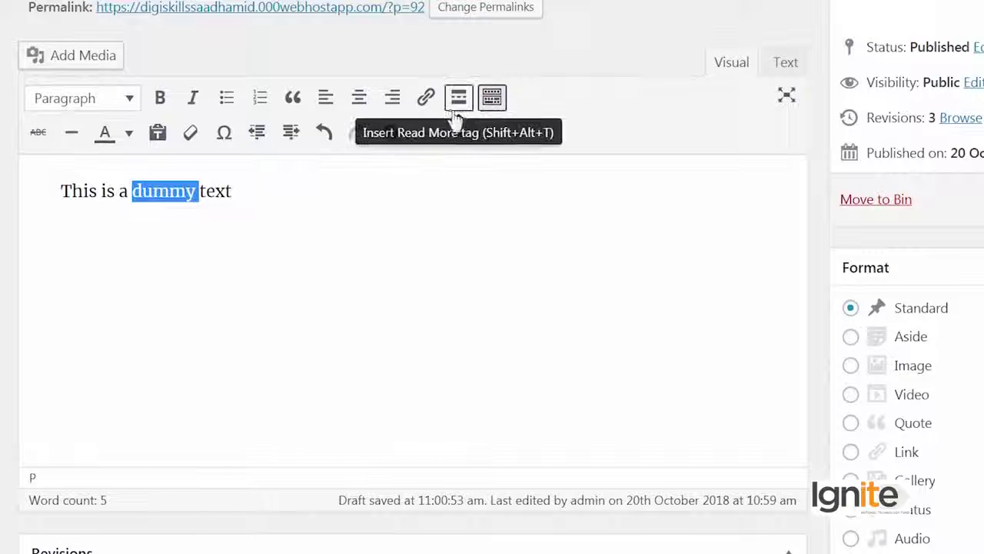
click(426, 97)
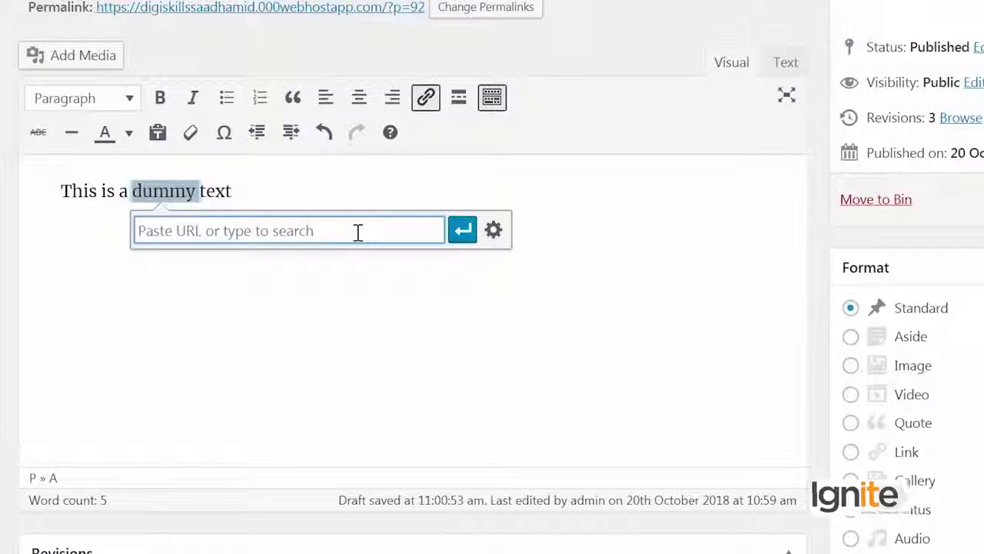
text(http://)
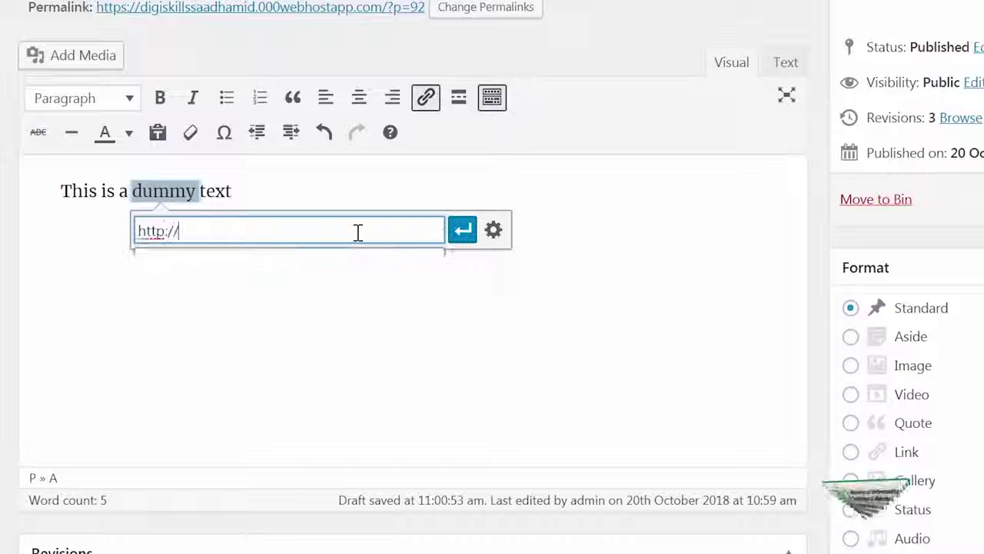
text(google.com)
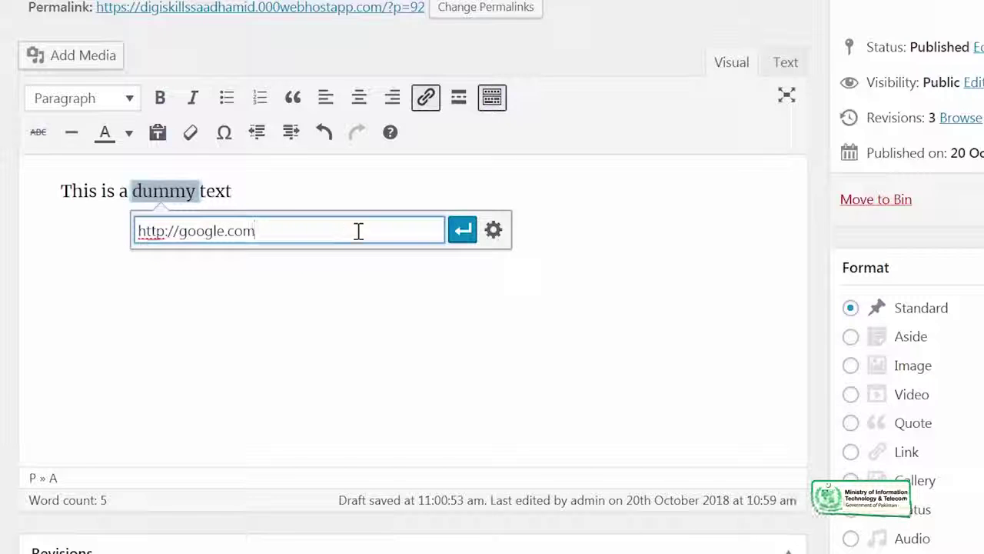
click(459, 230)
click(538, 192)
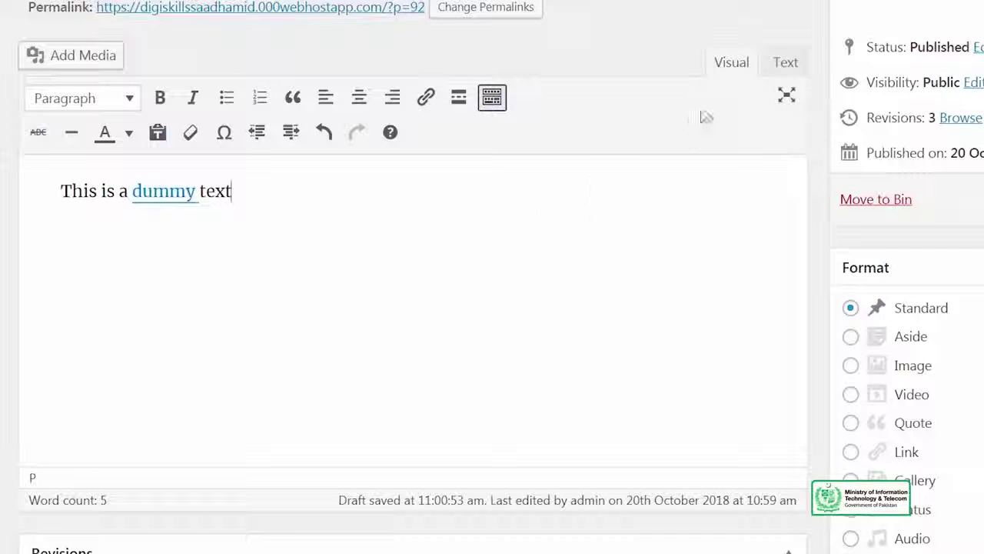
click(785, 66)
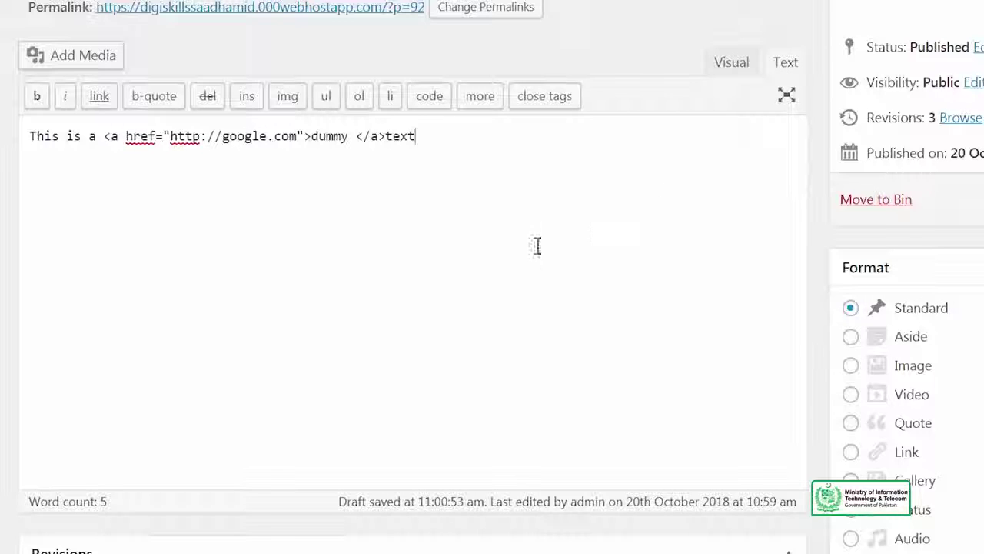
Delete the google.com <a href> opening tag and </a> closing tag, then return to Visual
mouse_move(306, 136)
mouse_down()
mouse_move(163, 136)
mouse_move(362, 136)
mouse_move(321, 136)
mouse_up()
key(BackSpace)
drag(104, 136, 142, 138)
key(BackSpace)
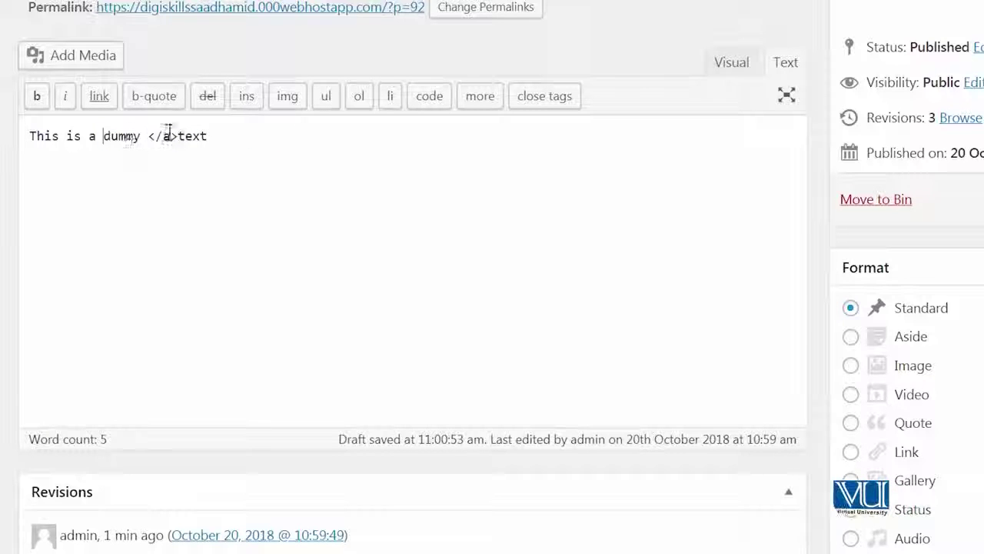
click(178, 136)
key(BackSpace)
key(BackSpace)
key(BackSpace)
key(BackSpace)
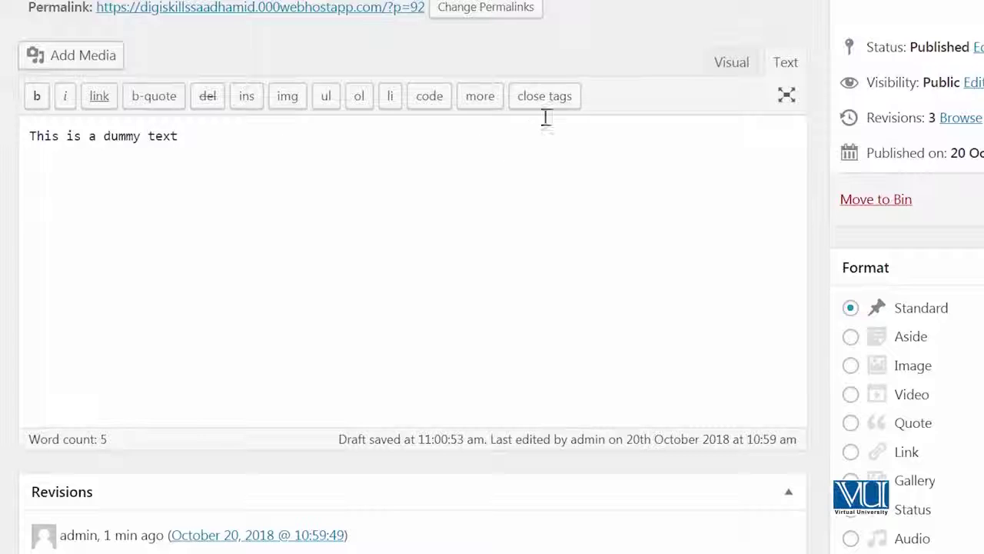
click(731, 63)
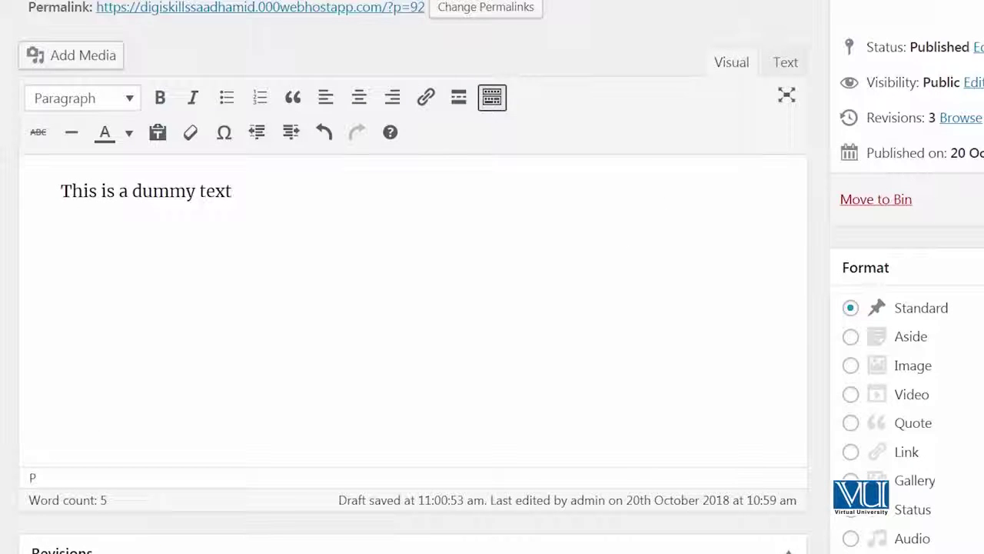